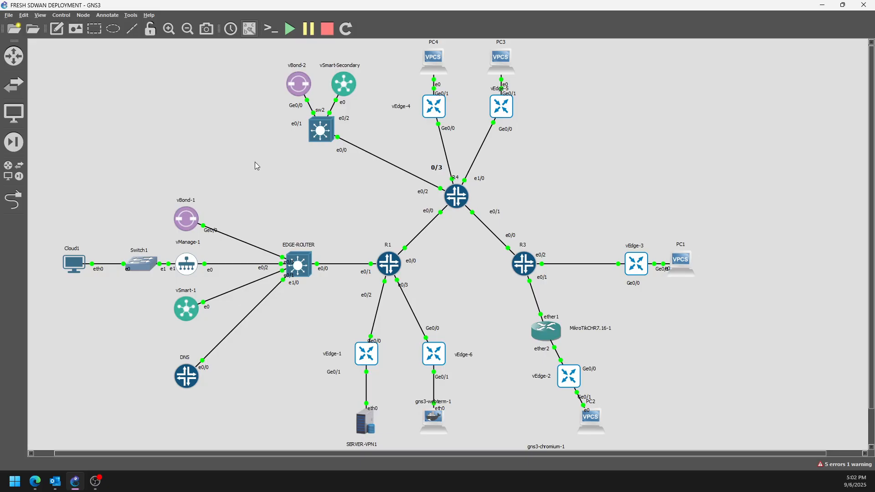
Switch to Cisco vManage in the browser and start adding a new centralized policy
click(35, 481)
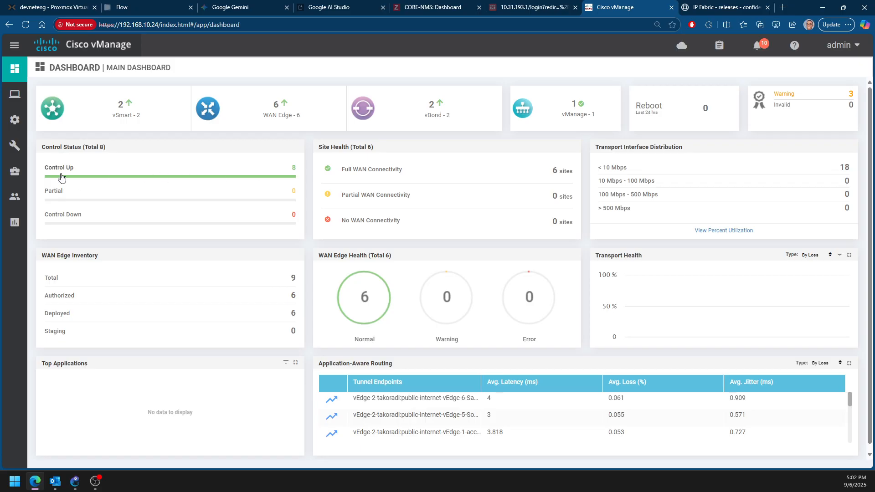
mouse_move(20, 132)
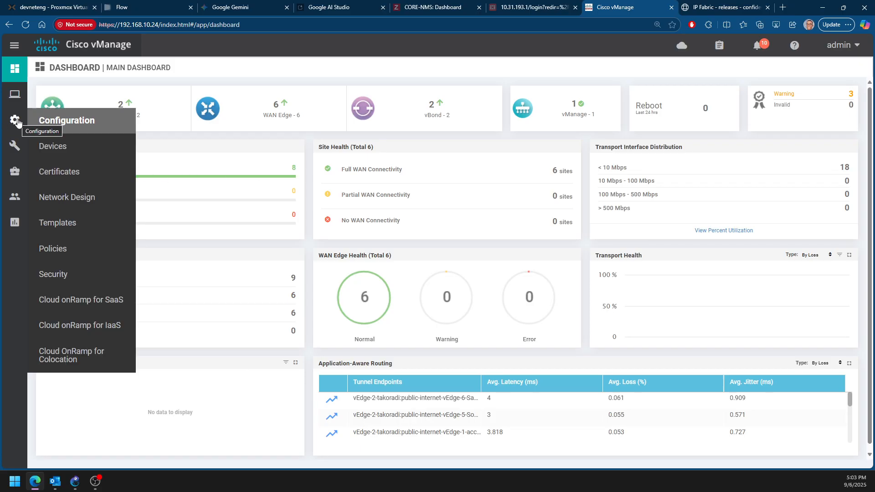
click(89, 253)
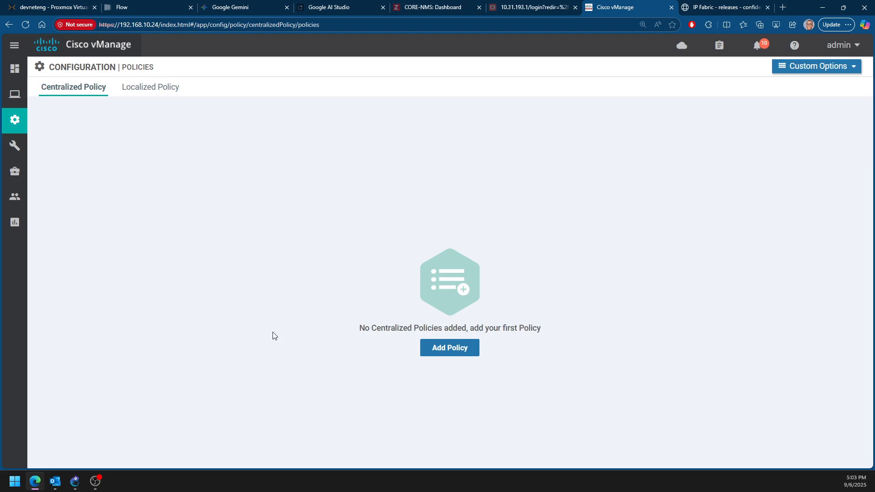
click(454, 349)
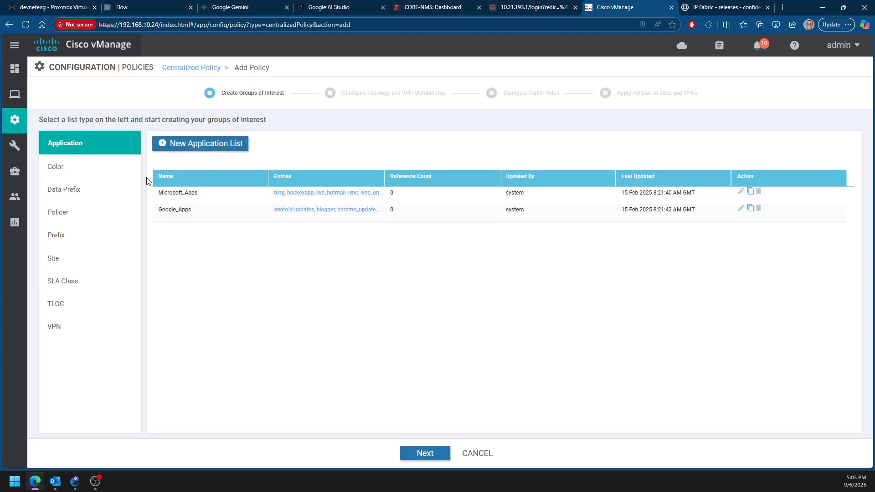
Proceed to the topology stage and start a hub-and-spoke topology named HUB_AND_SPOKE with the description hb
click(419, 453)
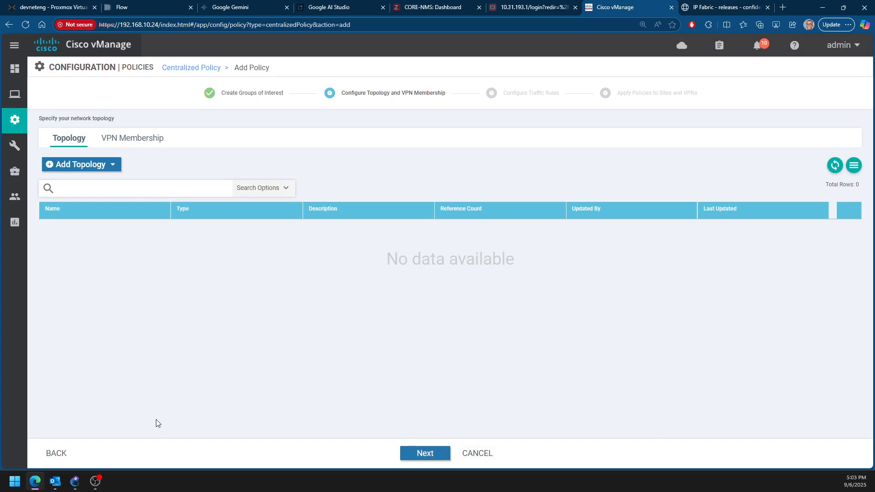
click(57, 453)
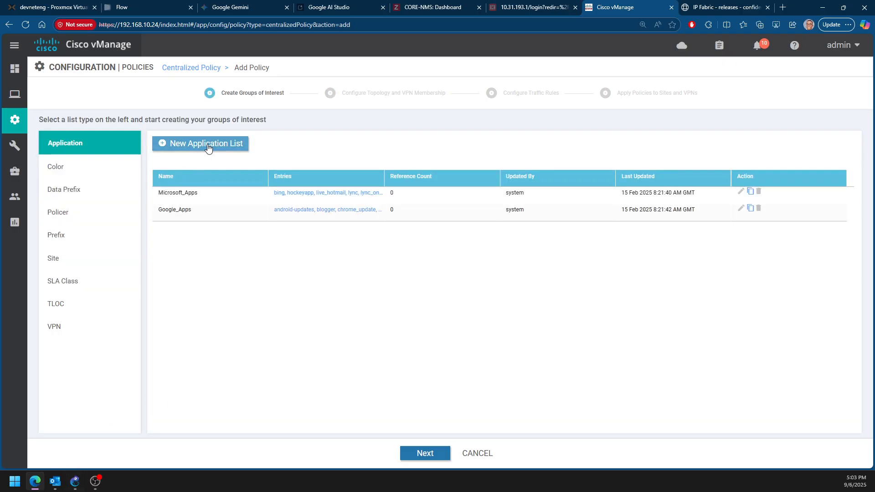
click(425, 455)
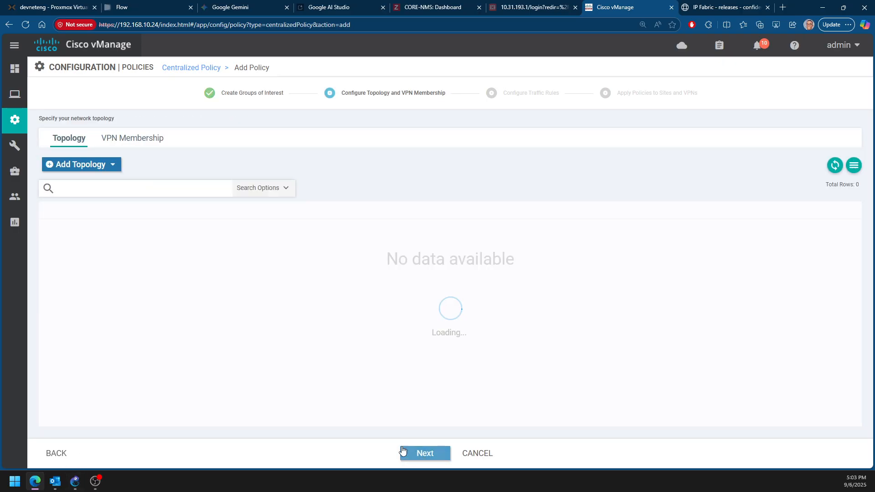
click(88, 165)
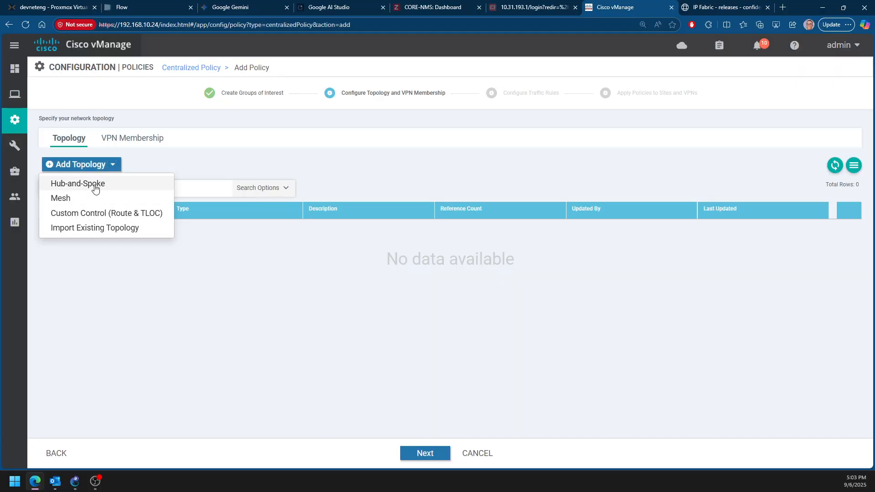
click(77, 182)
click(164, 97)
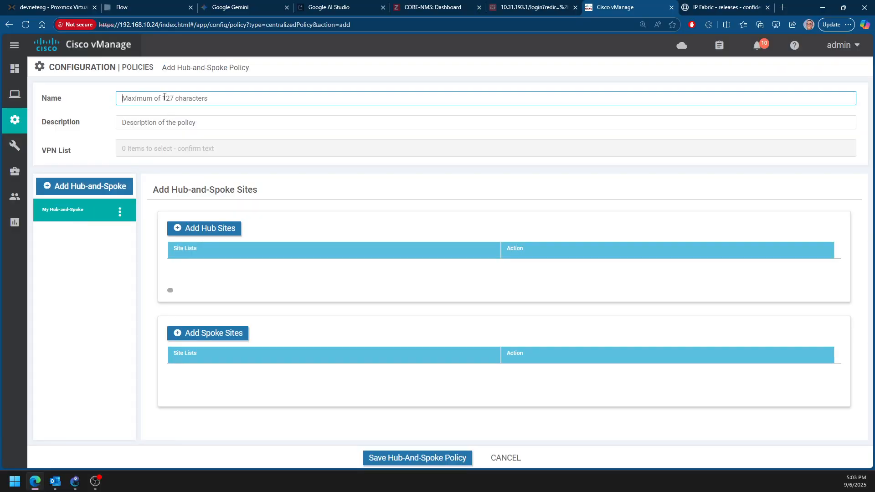
text(HUB_AND_SPOKE)
click(183, 120)
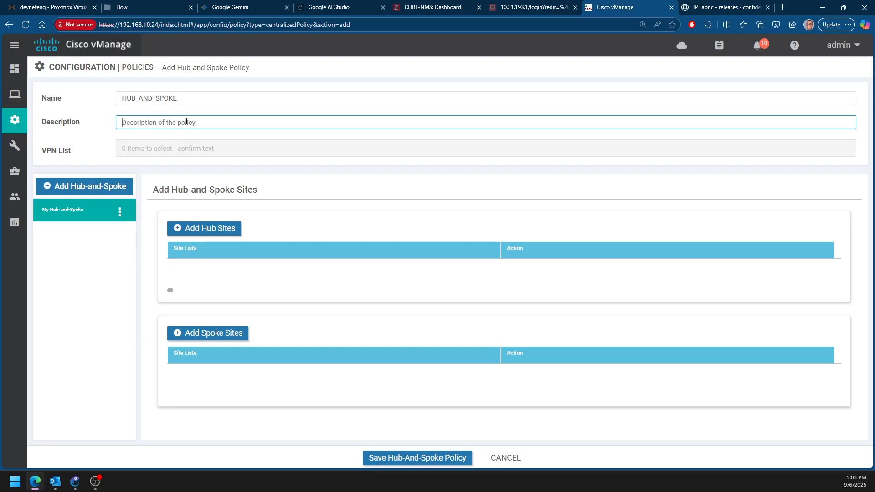
text(hb)
click(170, 146)
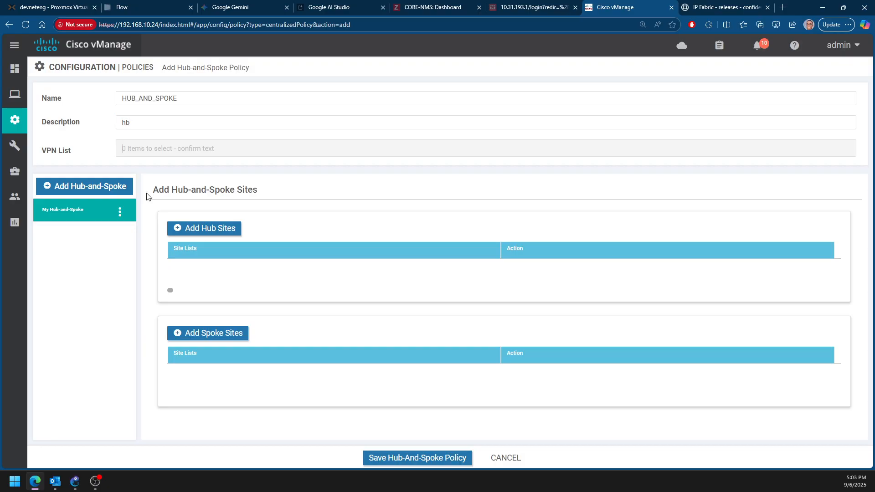
Add the DC site list to the hub sites of the HUB_AND_SPOKE topology
click(233, 239)
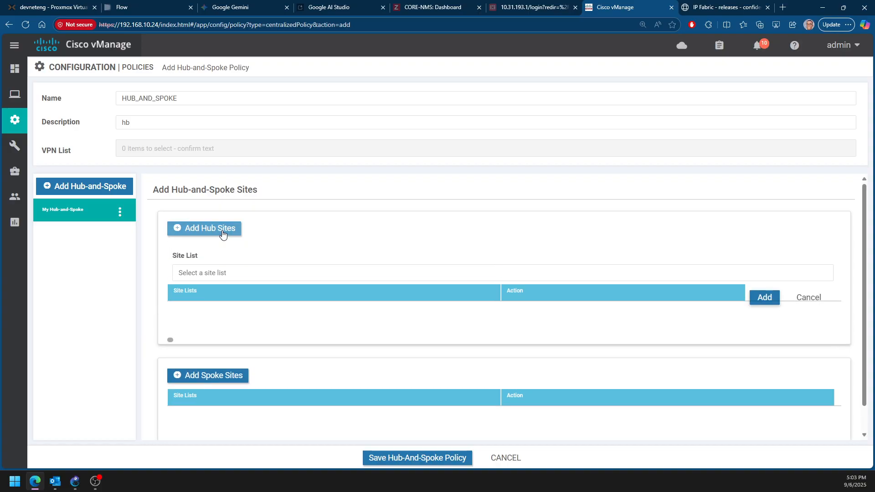
click(252, 273)
click(209, 316)
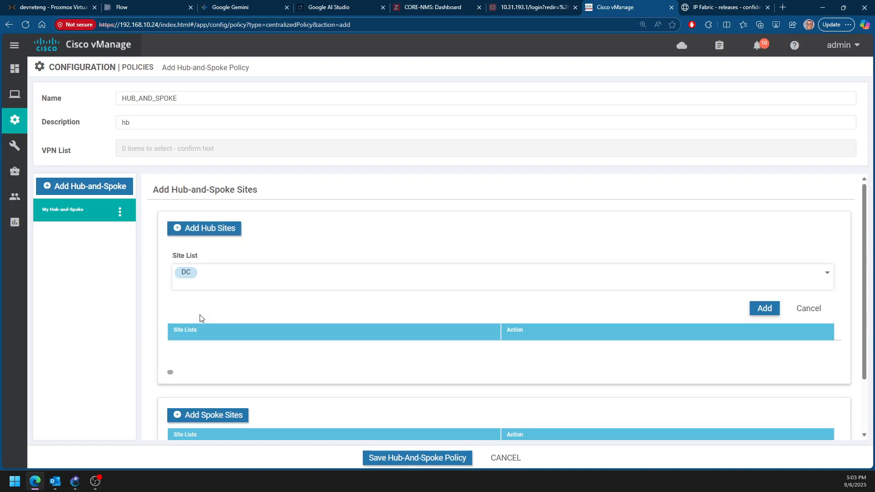
click(765, 308)
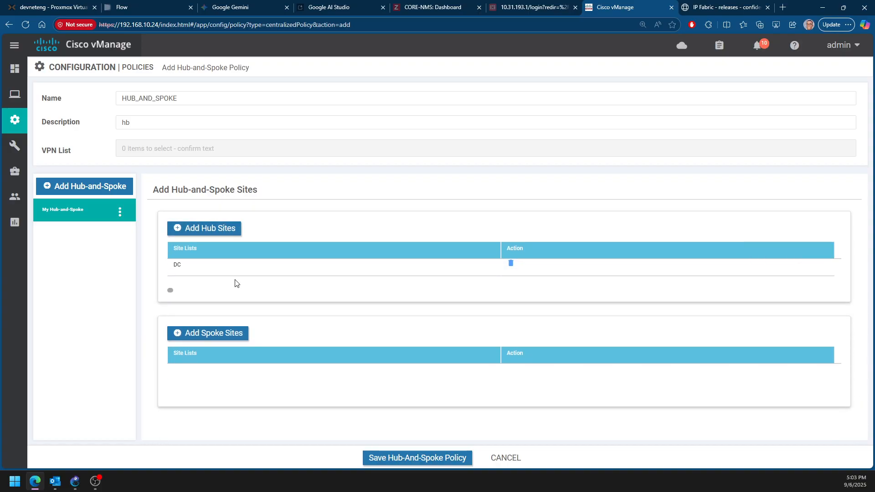
Add the BRANCHES site list to the spoke sites and try to save the HUB_AND_SPOKE policy before cancelling it
click(228, 337)
scroll(254, 348, down, 1)
click(255, 333)
click(211, 393)
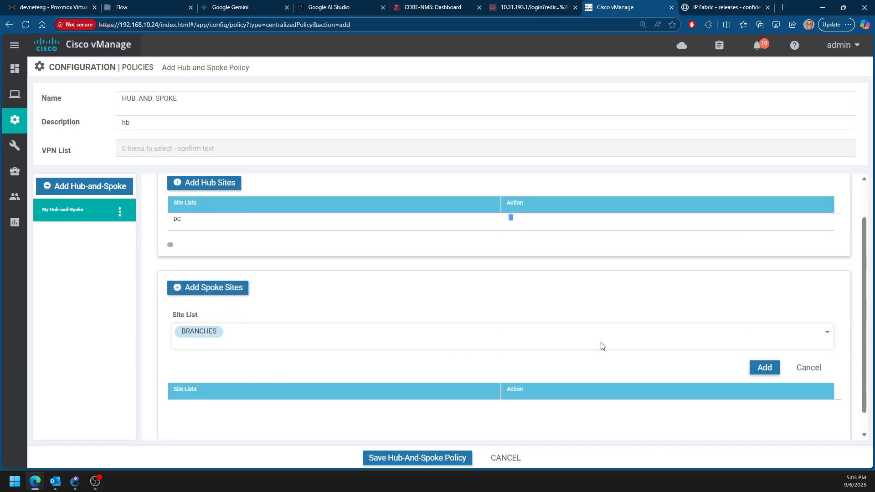
click(764, 366)
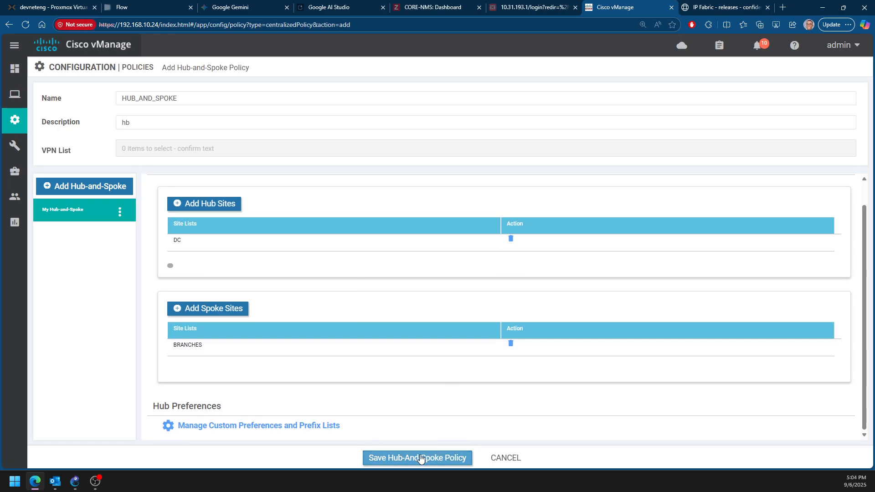
click(438, 462)
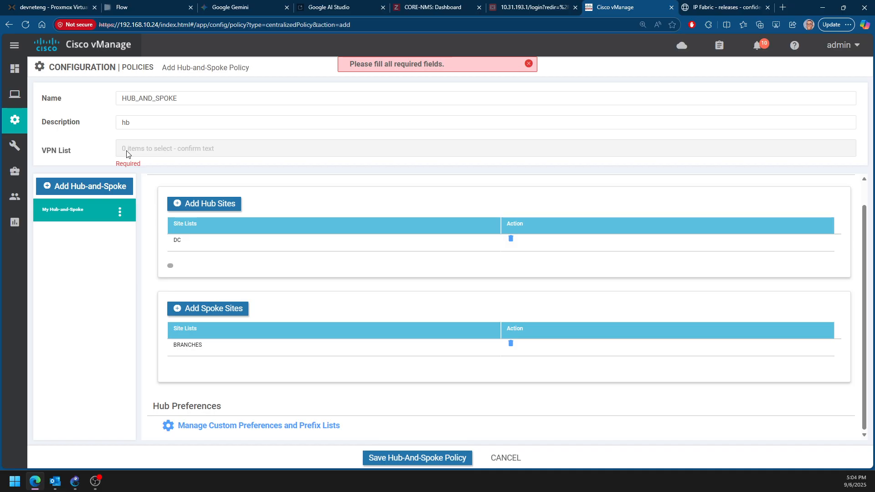
click(512, 461)
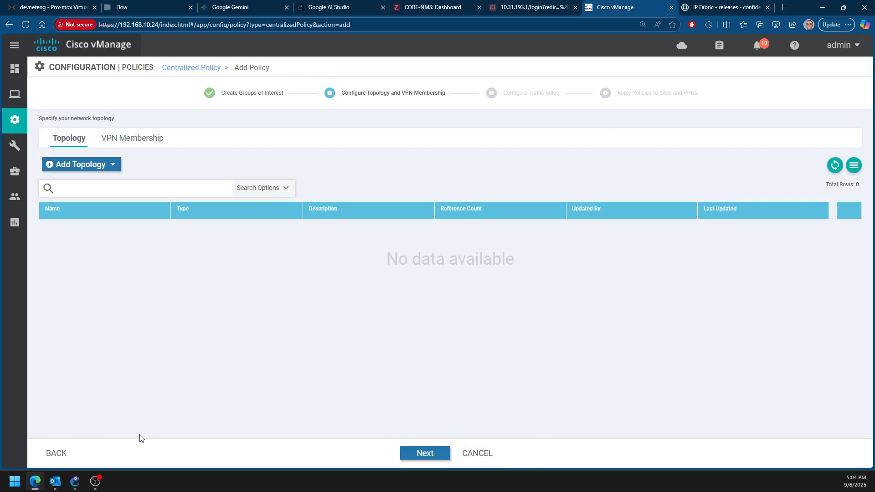
Go back to the groups of interest and create a VPN list named vpn_1 containing VPN 1
click(64, 448)
click(59, 305)
click(61, 324)
click(201, 146)
click(233, 182)
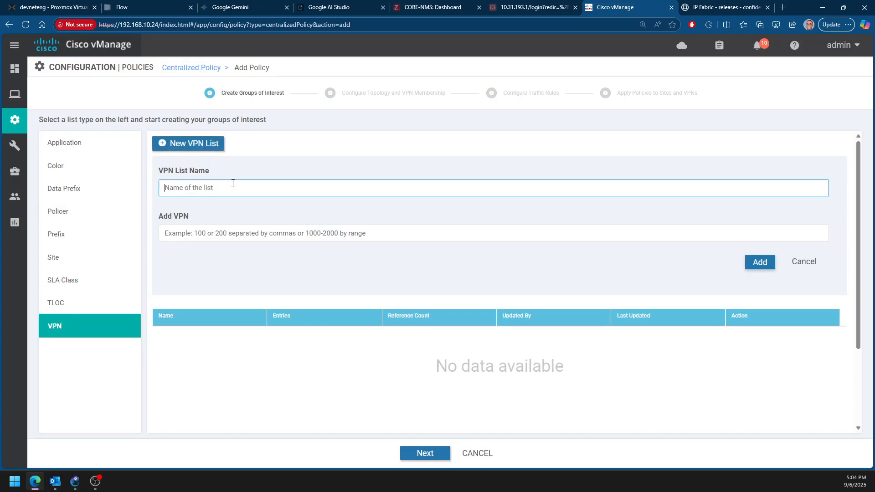
text(vpn 1)
click(234, 236)
text(1)
click(217, 188)
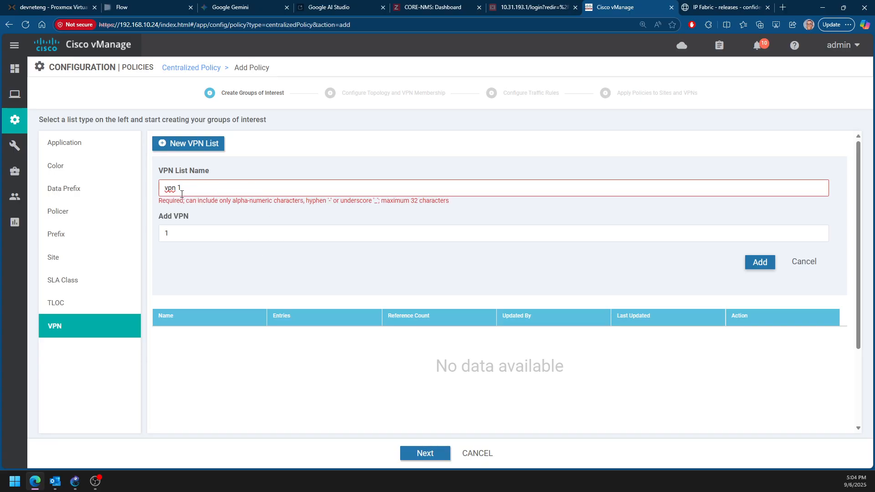
key(Left)
key(BackSpace)
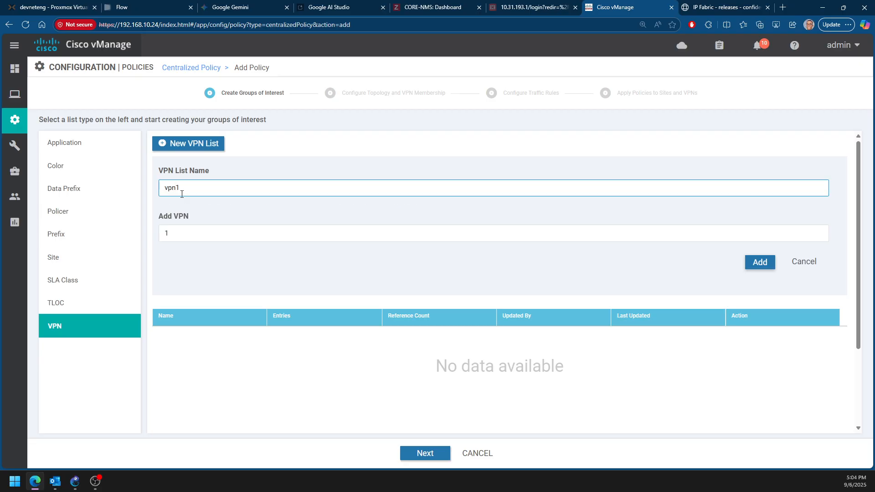
text(_)
click(757, 263)
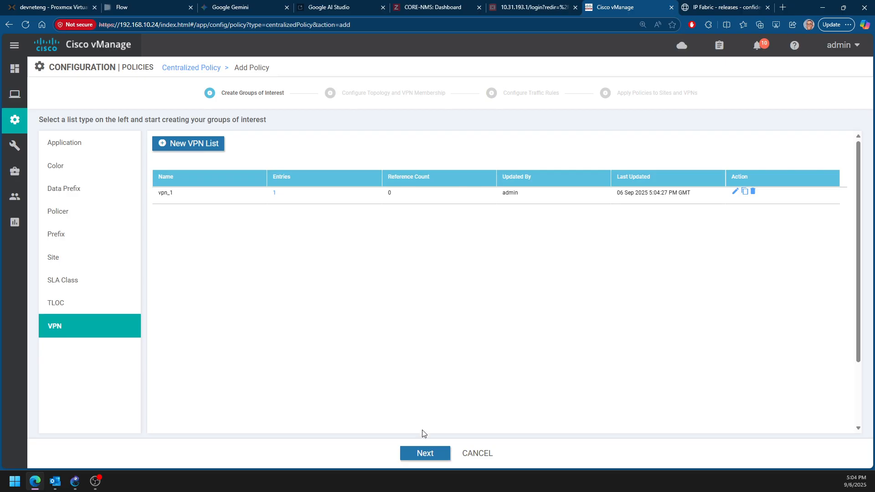
Start a new hub-and-spoke topology named hub_and_spoke and assign the vpn_1 VPN list to it
click(426, 454)
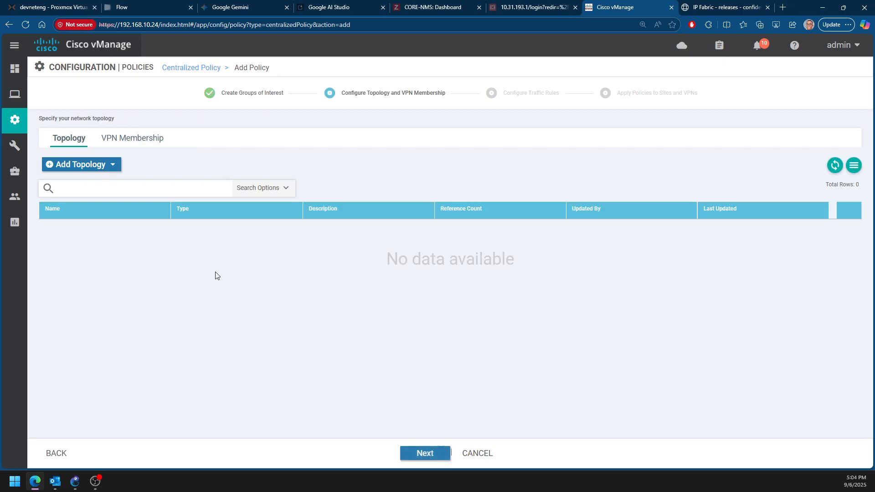
click(114, 169)
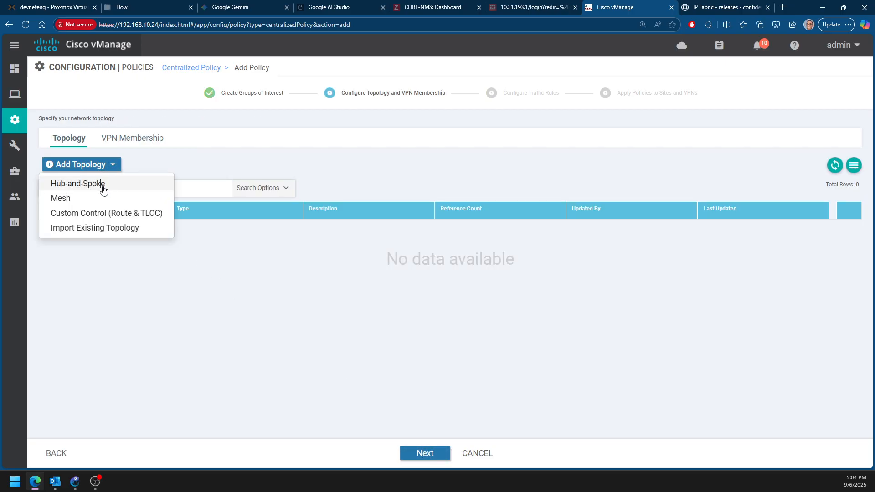
click(103, 183)
click(167, 102)
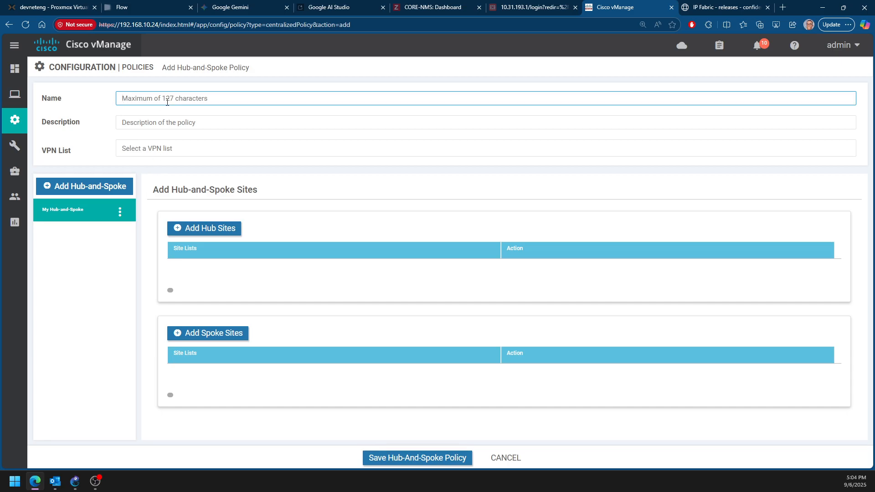
text(hub_and_spoke)
click(169, 145)
click(155, 179)
Add the DC site list to the hub sites of the hub_and_spoke topology
click(210, 230)
click(250, 273)
click(199, 314)
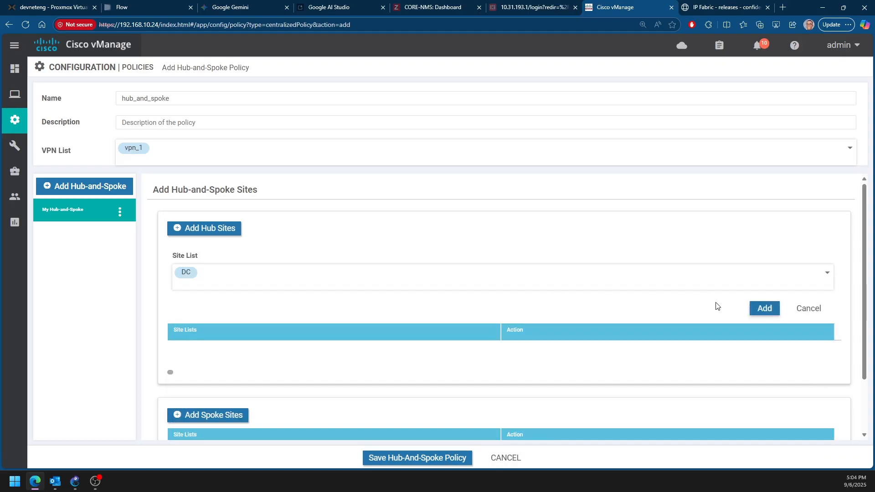
click(760, 309)
Add the BRANCHES site list to the spoke sites of the hub_and_spoke topology
click(224, 335)
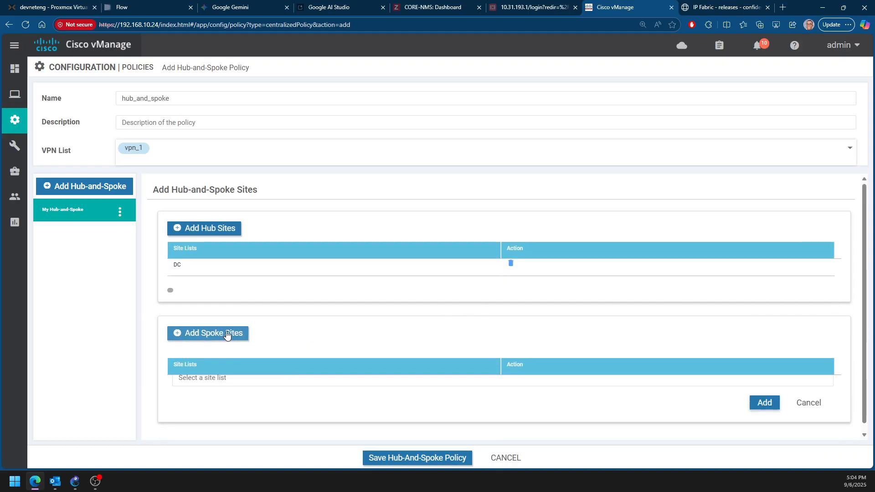
click(331, 374)
scroll(331, 373, down, 2)
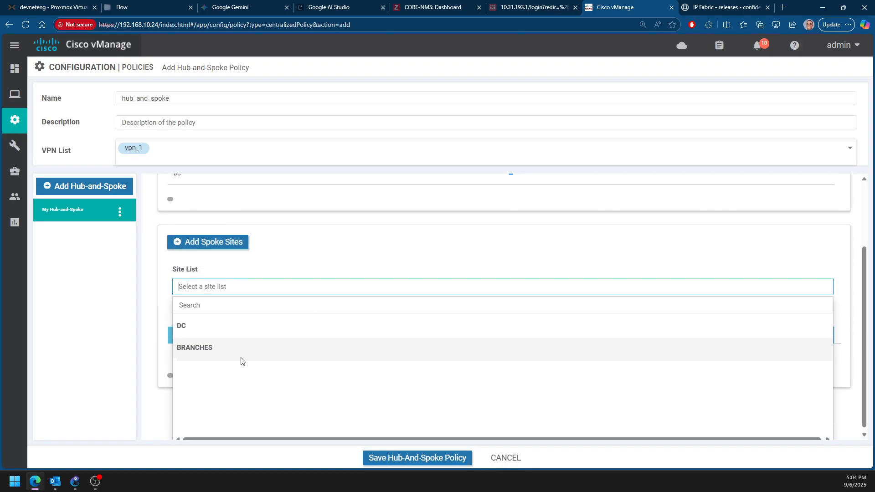
click(245, 359)
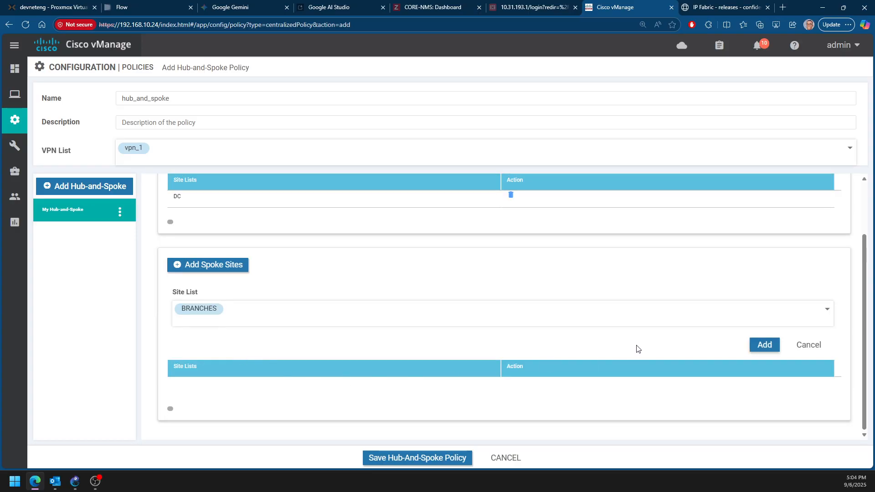
click(764, 346)
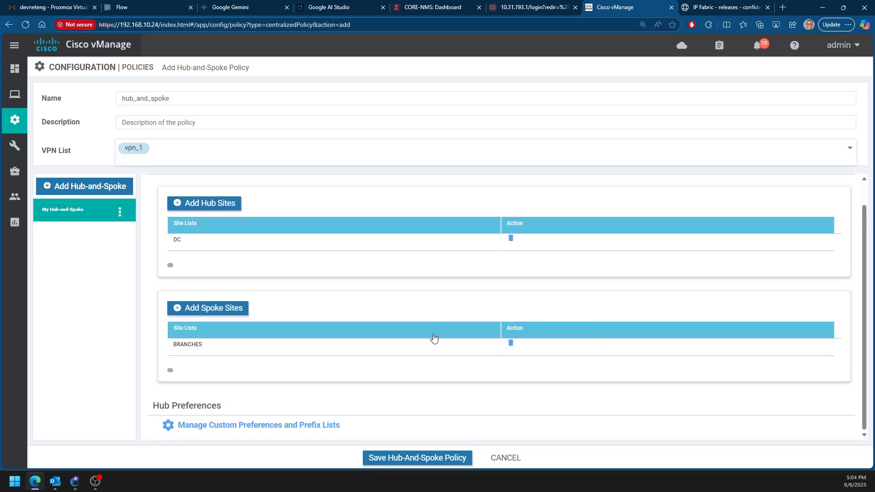
Set the topology's description to hb and save the hub-and-spoke policy
click(417, 457)
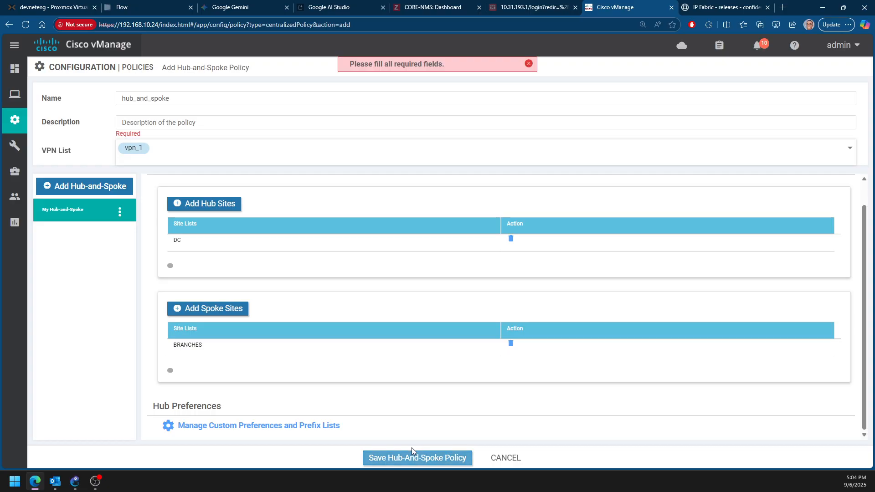
click(167, 118)
text(h)
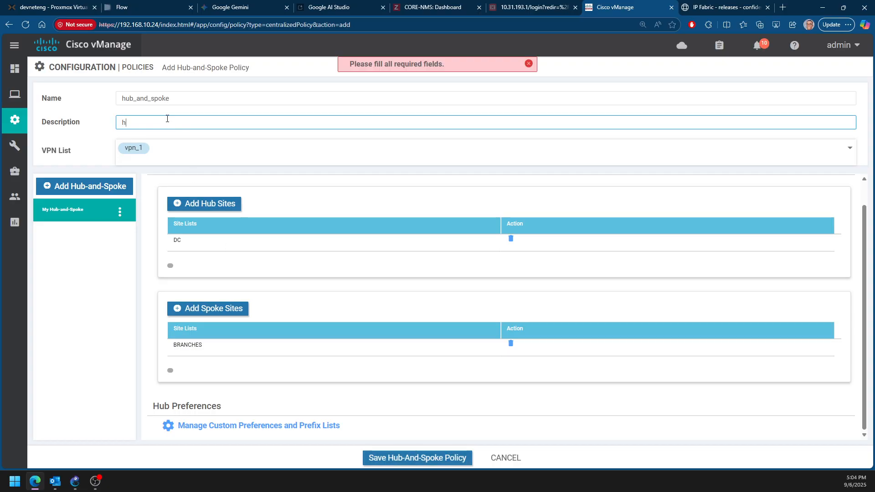
text(b)
click(428, 458)
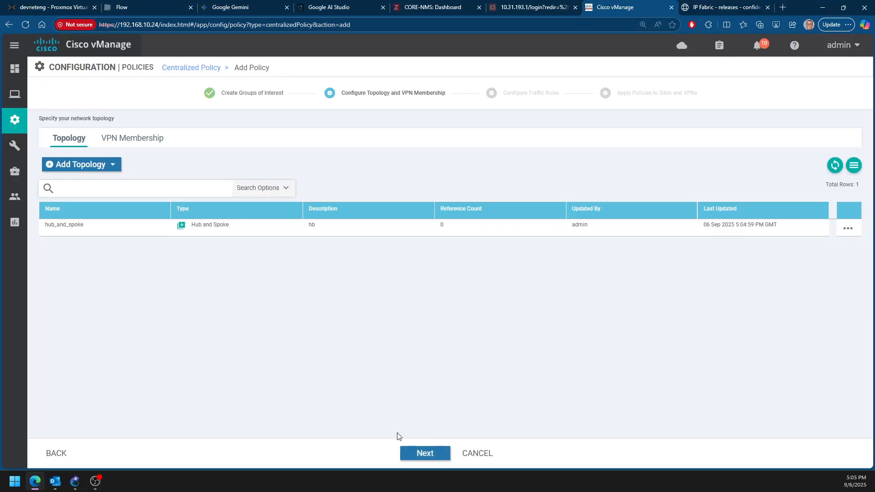
Proceed past the traffic rules without adding any, to the stage for applying policies to sites and VPNs
click(423, 456)
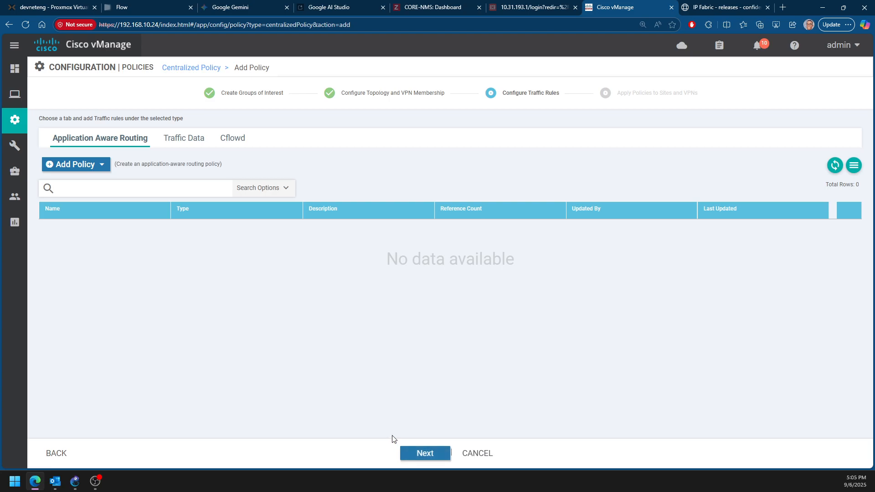
click(414, 452)
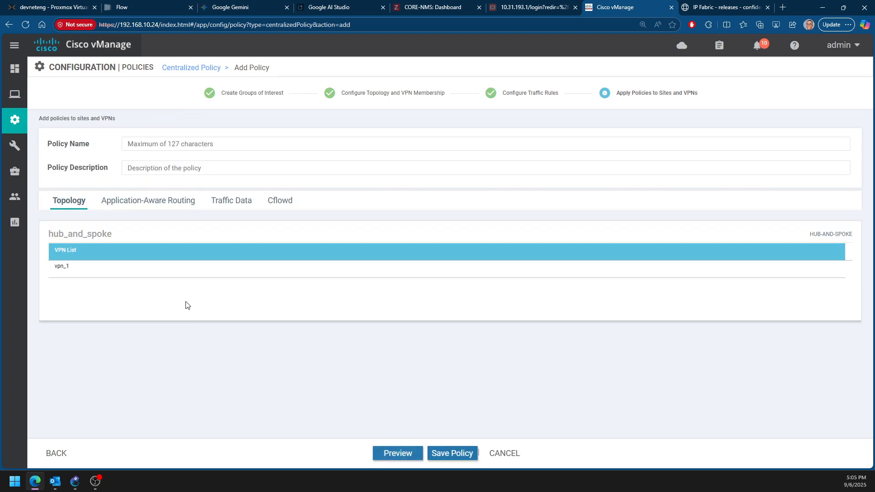
Name the centralized policy Policy_1 and set its description to policy1
click(156, 143)
text(Policy)
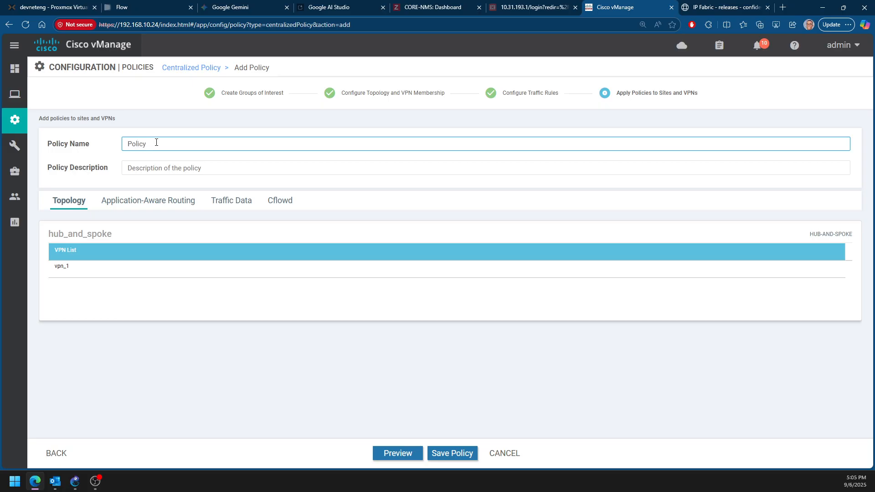
text(_1)
click(148, 168)
text(policy)
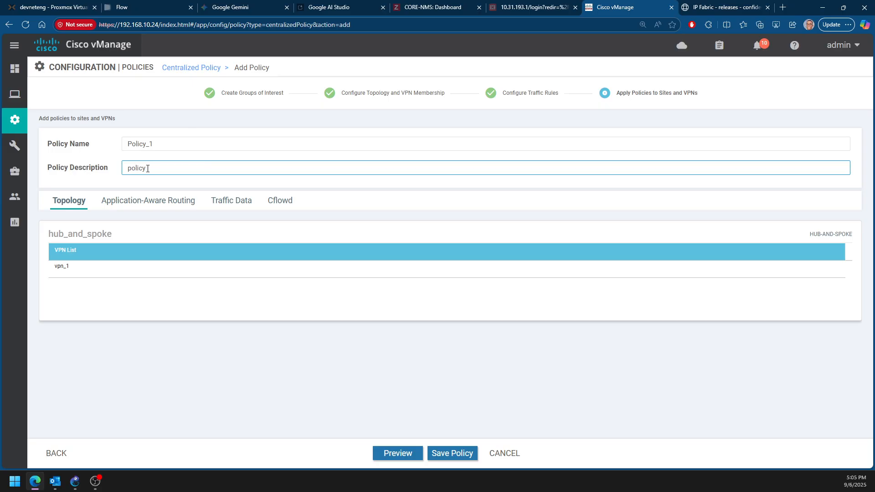
text(1)
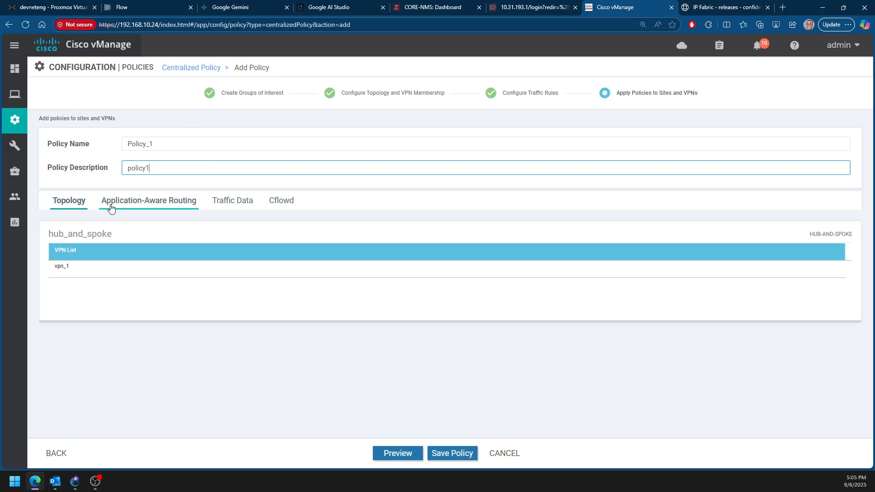
Check the policy's application-aware routing and traffic data sections, returning to the hub_and_spoke topology
click(119, 209)
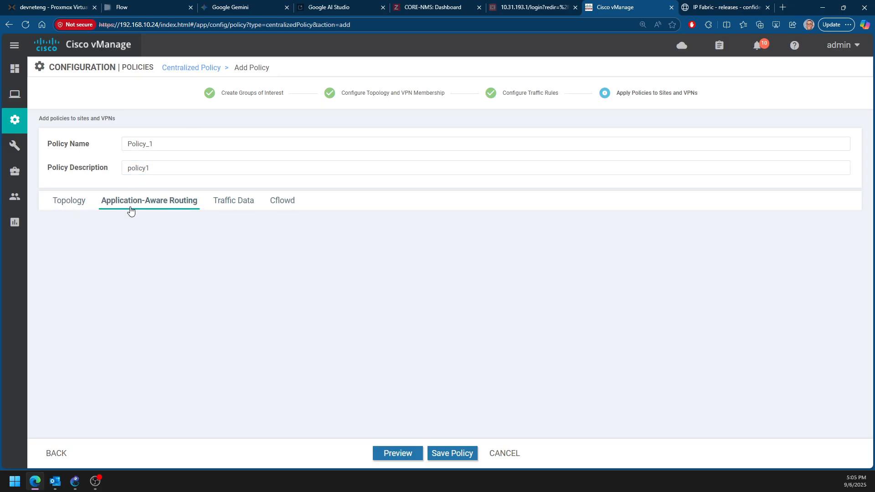
click(246, 208)
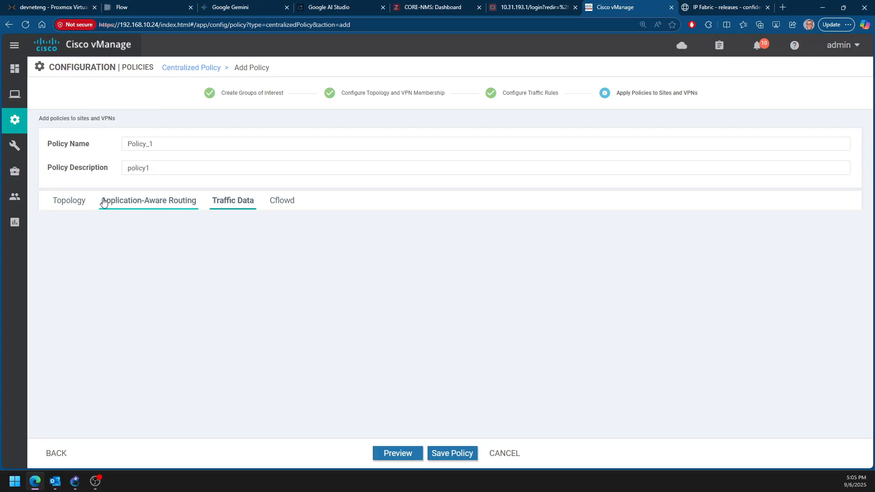
click(69, 202)
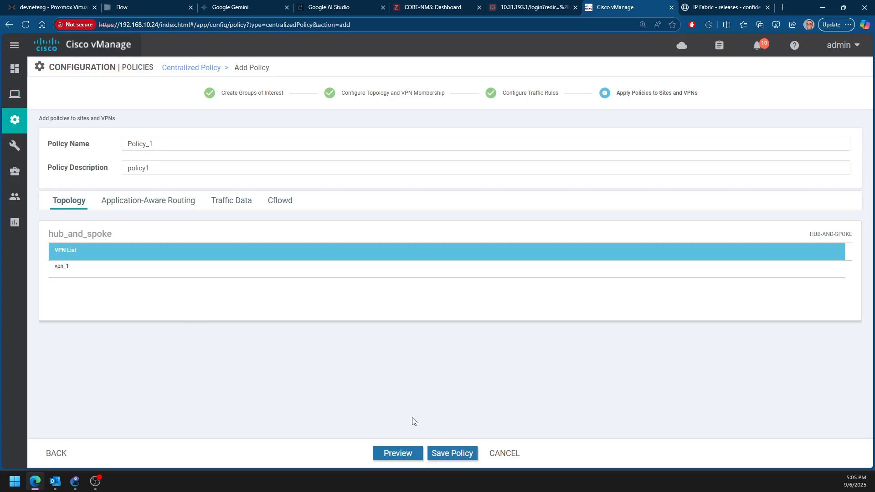
Preview the policy's generated configuration and examine the site and VPN matches in route sequences 10 and 20
click(400, 454)
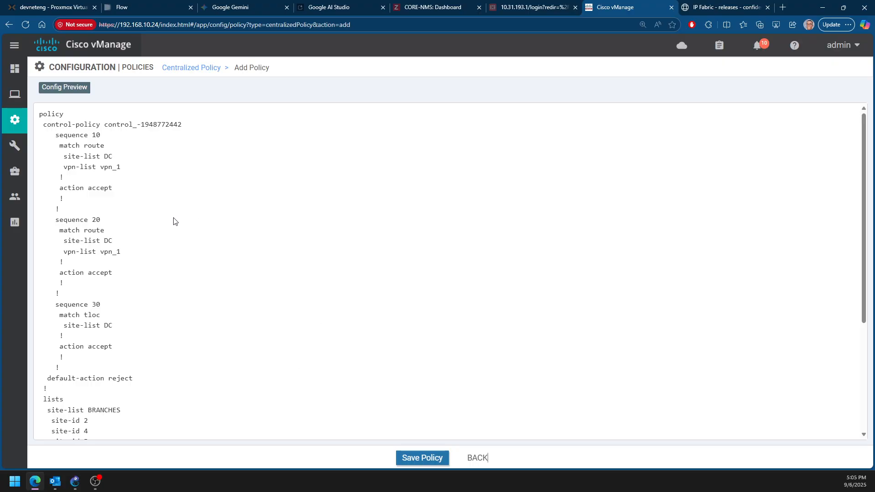
scroll(141, 180, down, 1)
scroll(141, 180, up, 1)
drag(121, 166, 71, 167)
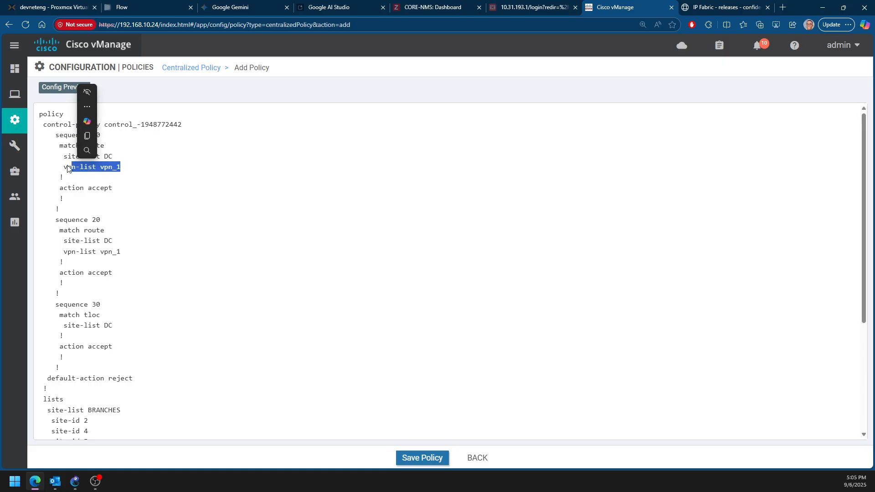
click(157, 169)
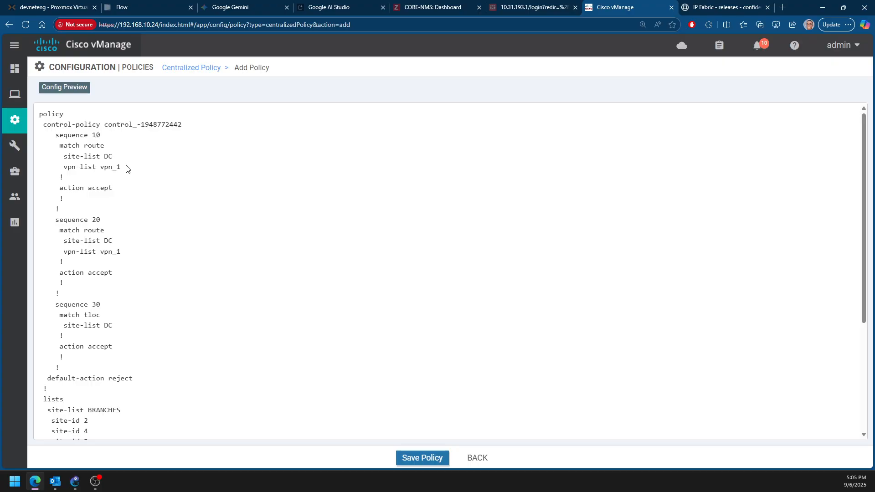
drag(116, 192, 55, 135)
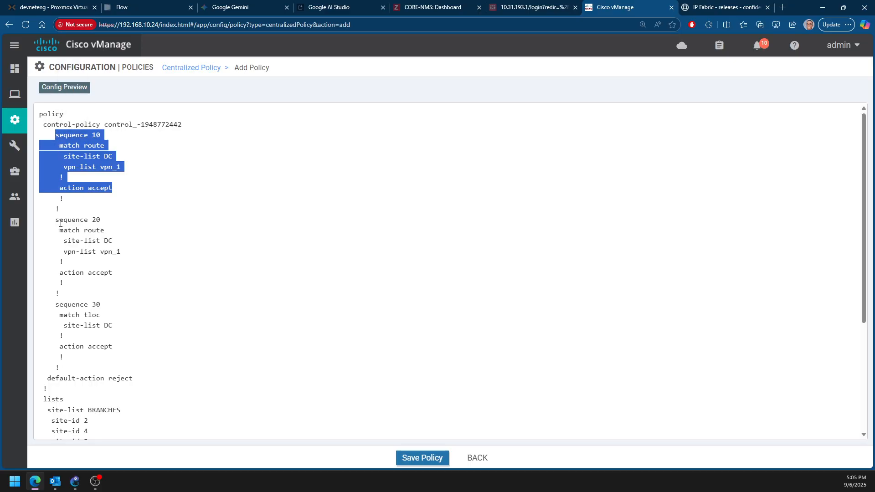
drag(56, 220, 115, 243)
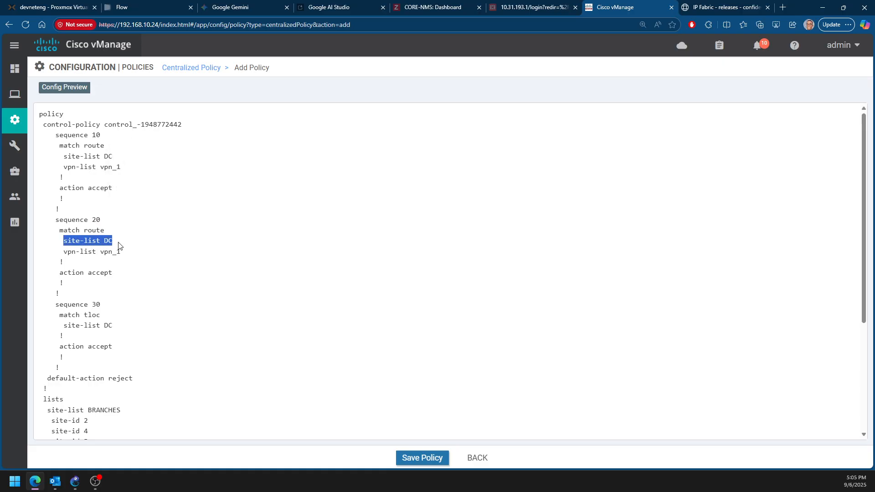
drag(67, 252, 123, 253)
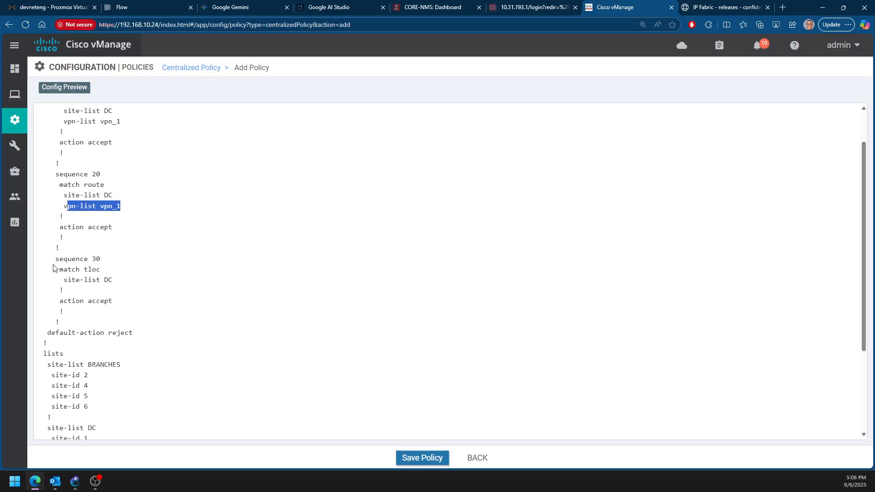
Examine the TLOC match and action of sequence 30, plus the BRANCHES and DC site lists, in the preview
drag(51, 259, 109, 263)
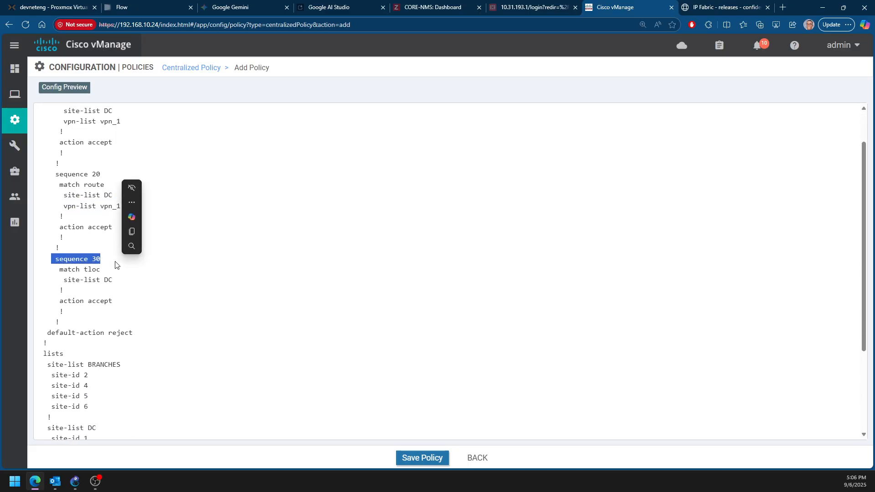
drag(58, 269, 111, 281)
drag(60, 301, 113, 301)
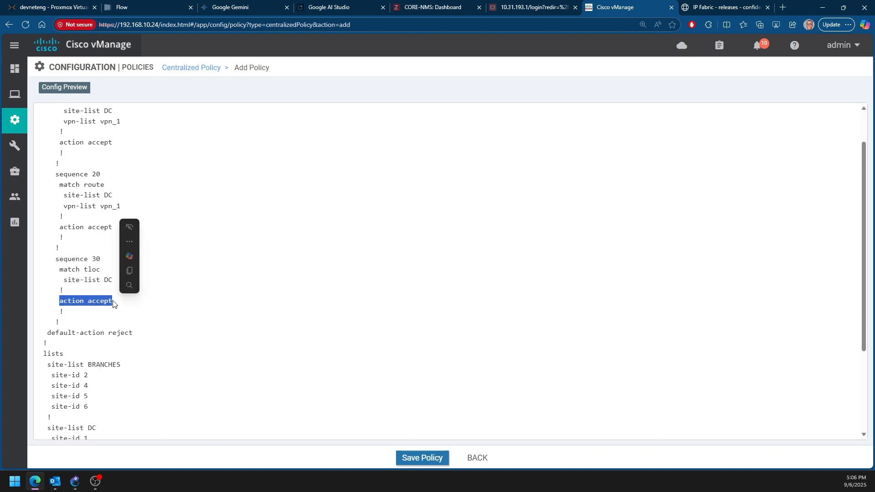
scroll(109, 301, down, 3)
drag(41, 226, 121, 283)
drag(52, 302, 97, 319)
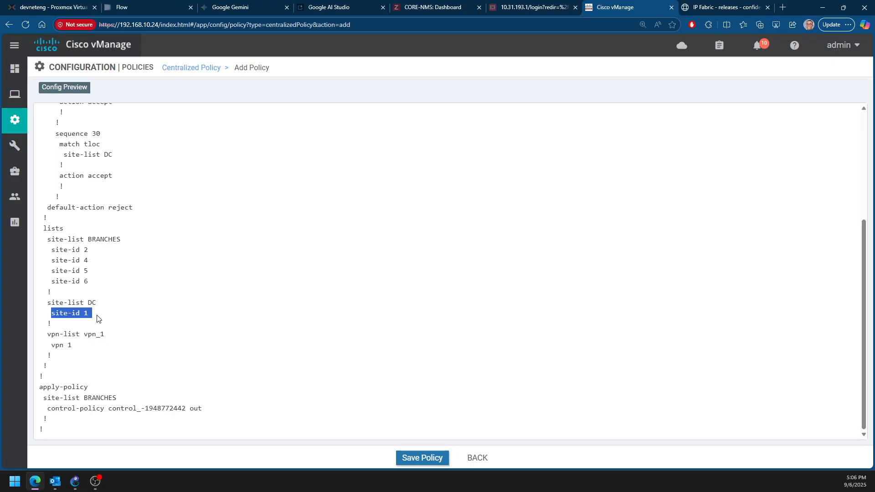
Review all three control-policy sequences against the default action, the lists and the apply-policy section of the preview
scroll(143, 347, up, 3)
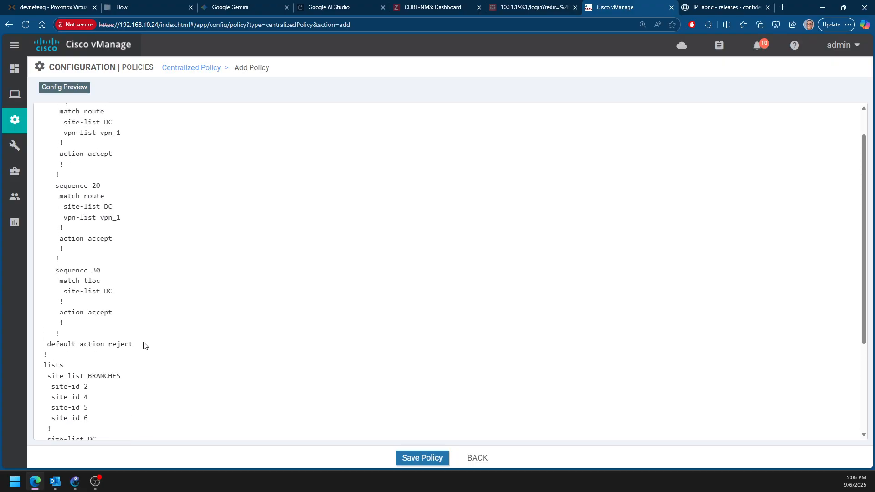
scroll(143, 346, down, 3)
scroll(121, 339, up, 2)
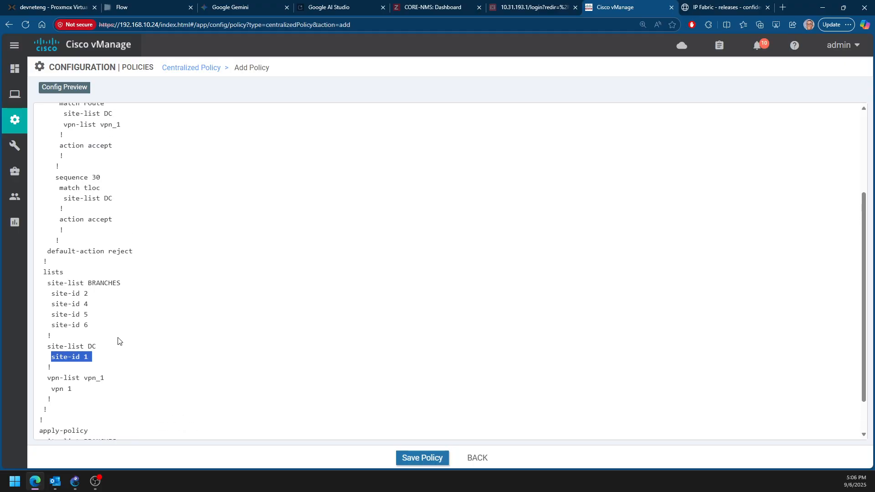
scroll(95, 326, up, 6)
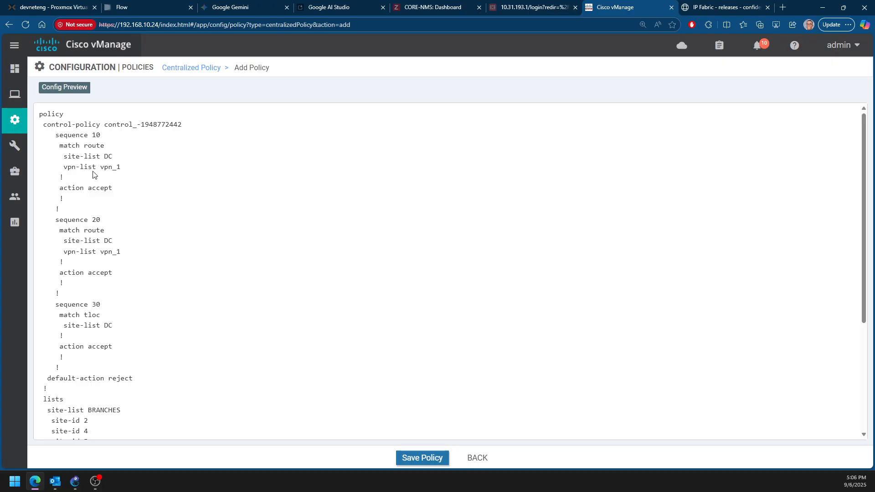
drag(63, 135, 131, 332)
scroll(360, 395, down, 4)
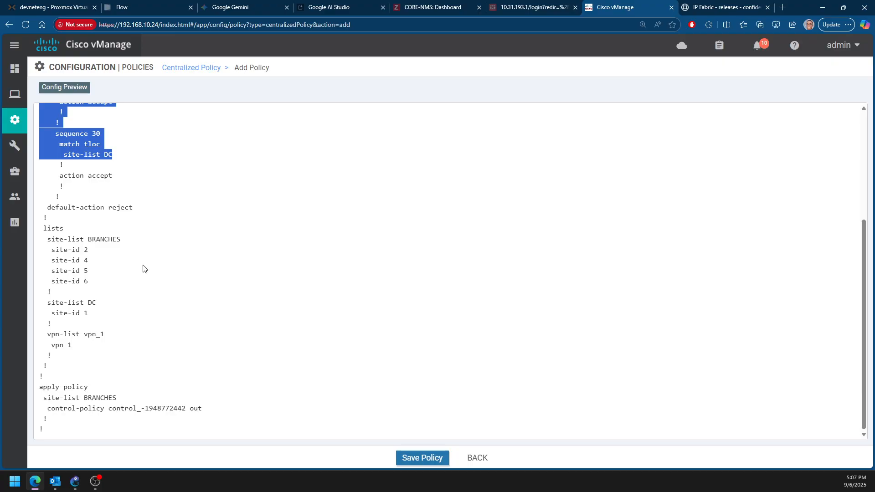
scroll(190, 283, up, 4)
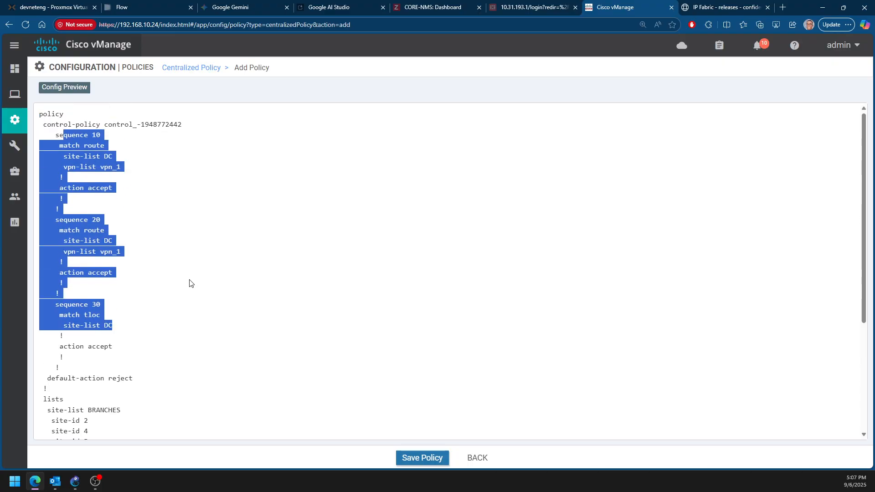
scroll(184, 285, down, 4)
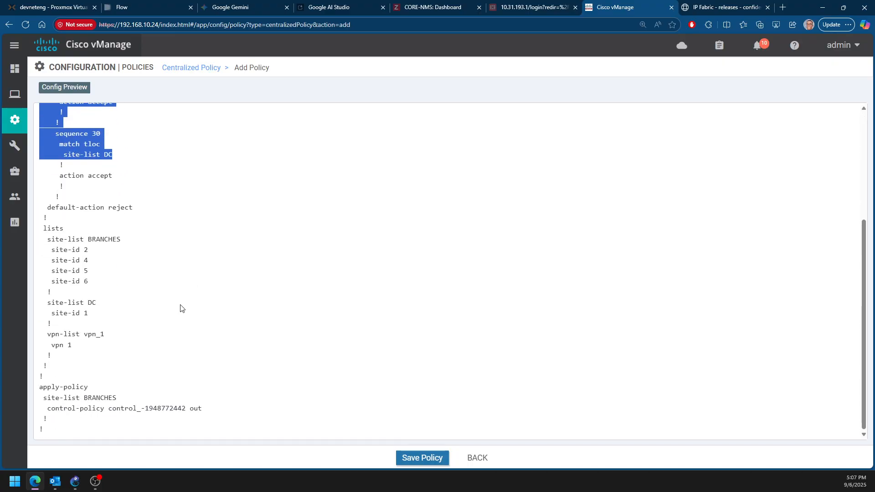
Save Policy_1 and activate it on the reachable vSmarts
click(425, 459)
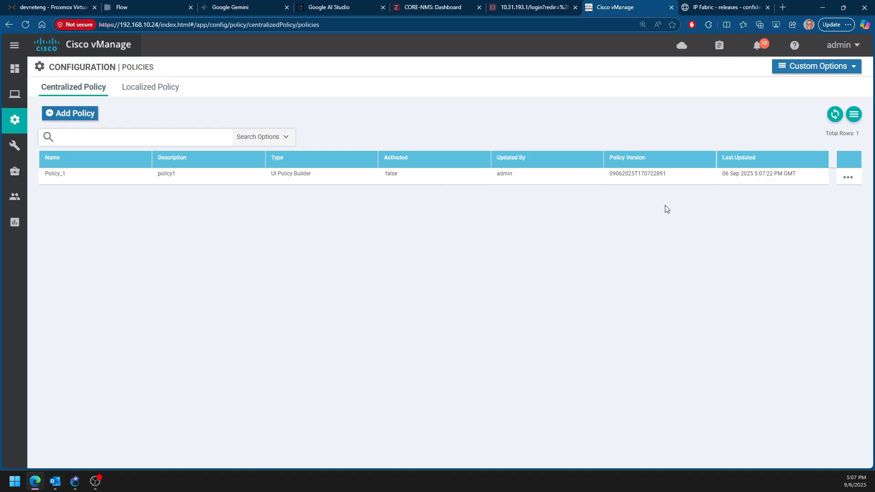
click(848, 178)
click(797, 273)
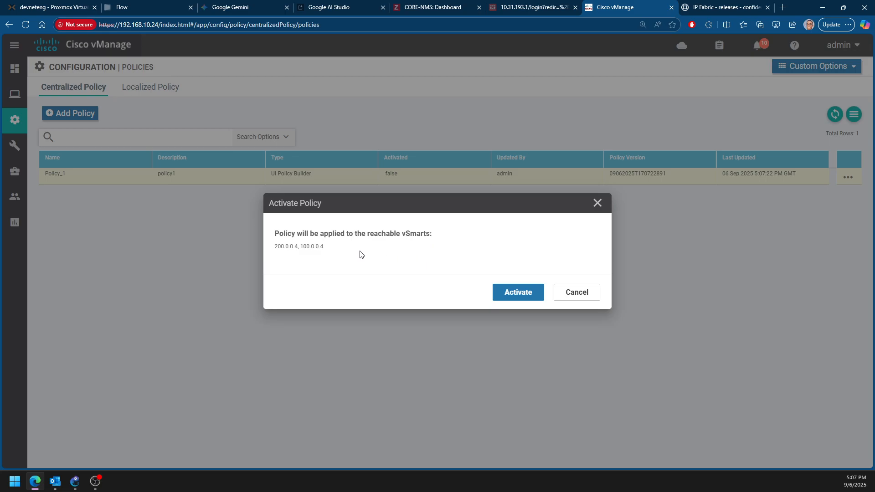
click(512, 293)
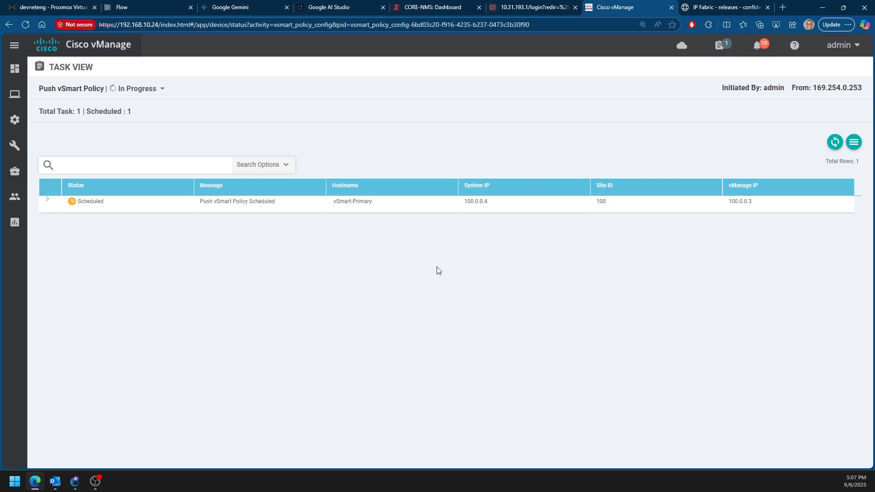
Check the policy push result for vSmart-Primary and vSmart-Secondary in the task list
scroll(151, 319, down, 1)
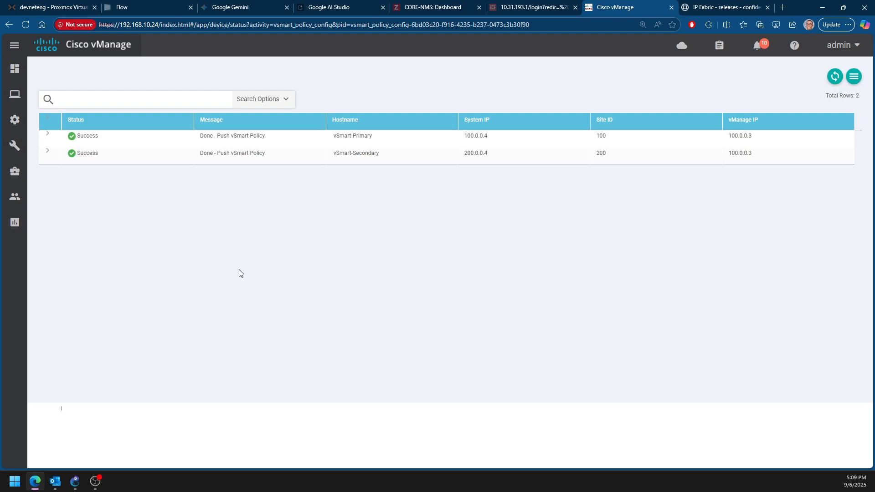
drag(201, 138, 273, 141)
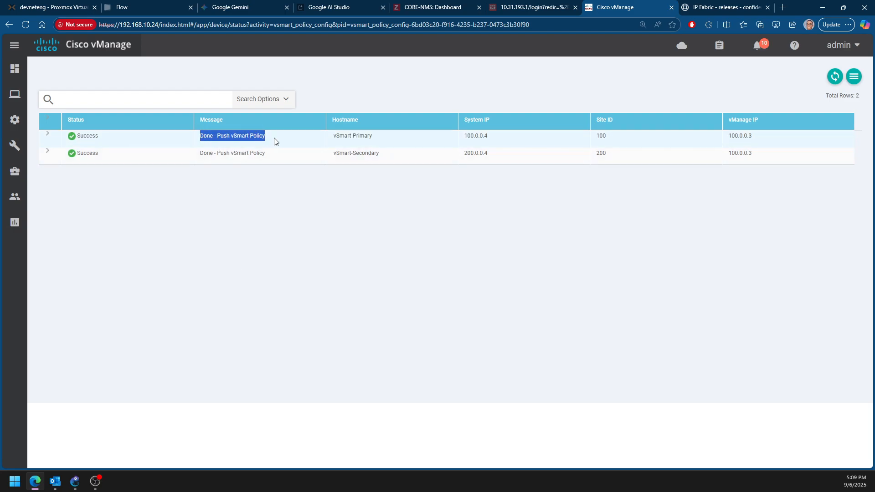
drag(201, 153, 267, 158)
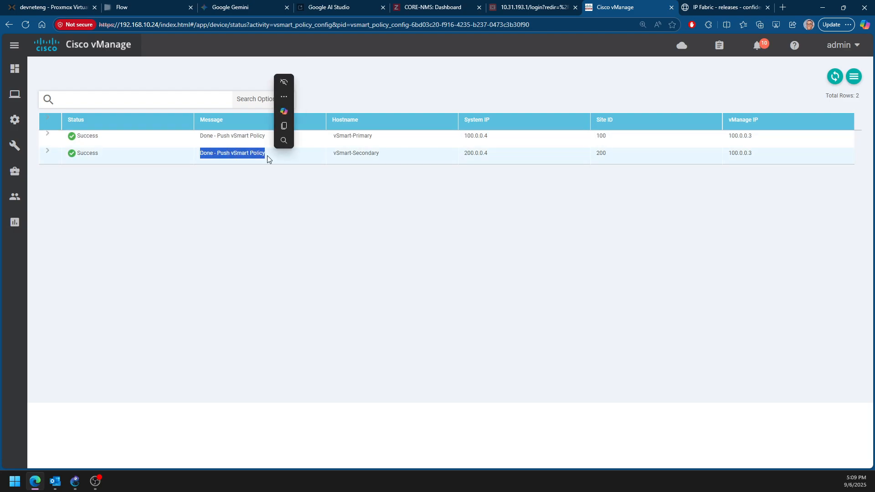
Switch to GNS3, open the vSmart-Secondary console in SecureCRT and bring up its login prompt
click(76, 480)
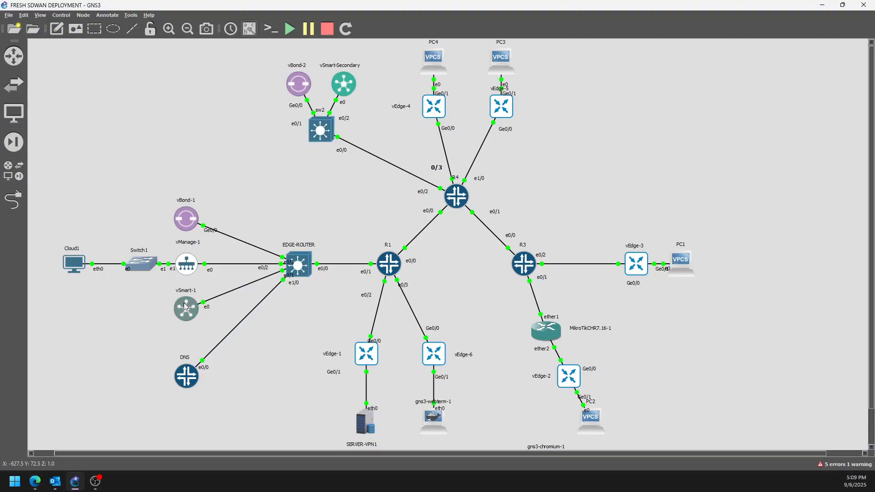
click(346, 77)
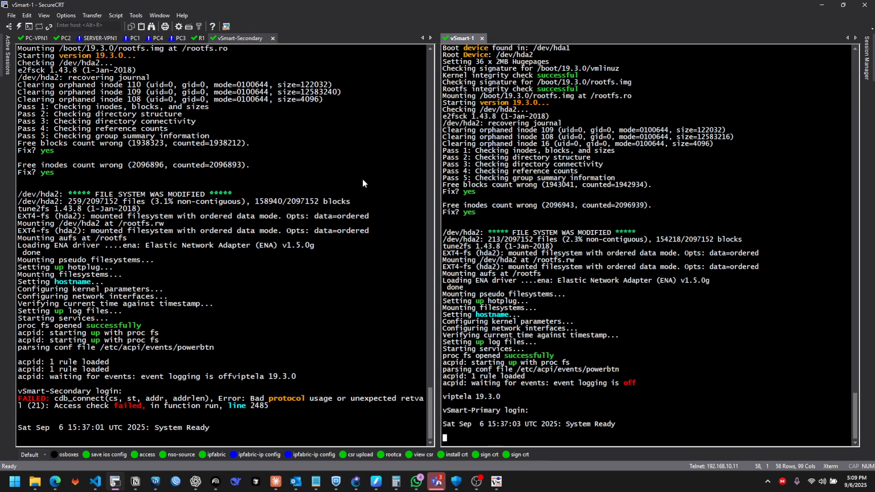
click(363, 106)
key(Return)
key(Return)
key(Return)
key(Return)
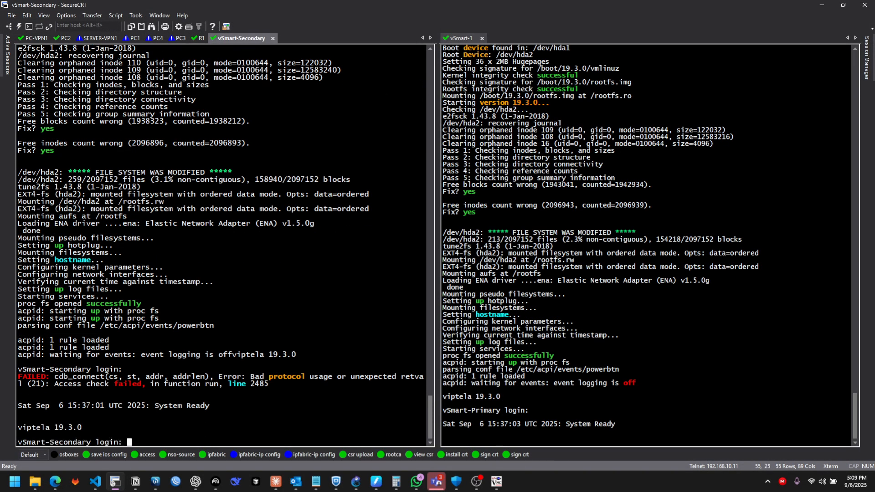
Log in to vSmart-Secondary as admin, entering the account password
text(admin)
key(Return)
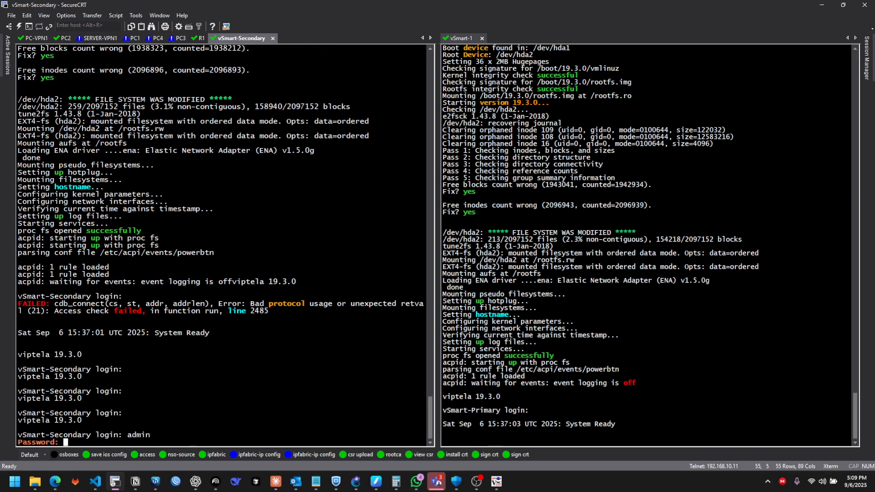
text(admin)
key(Return)
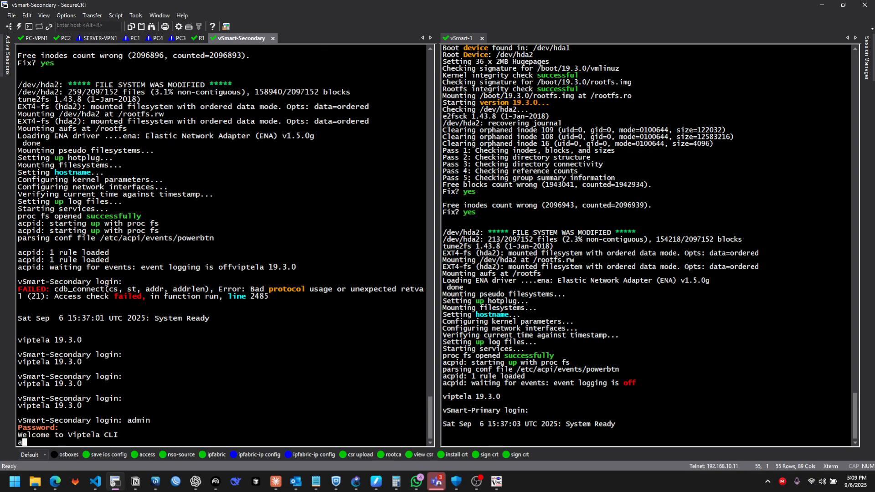
key(Return)
key(Return)
Show the running configuration of vSmart-Secondary through to its policy and apply-policy sections
key(Return)
text(show run)
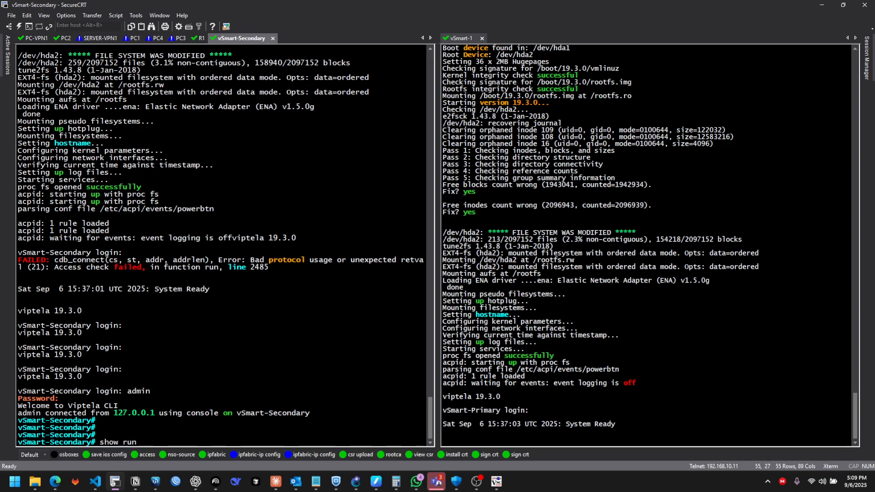
key(Return)
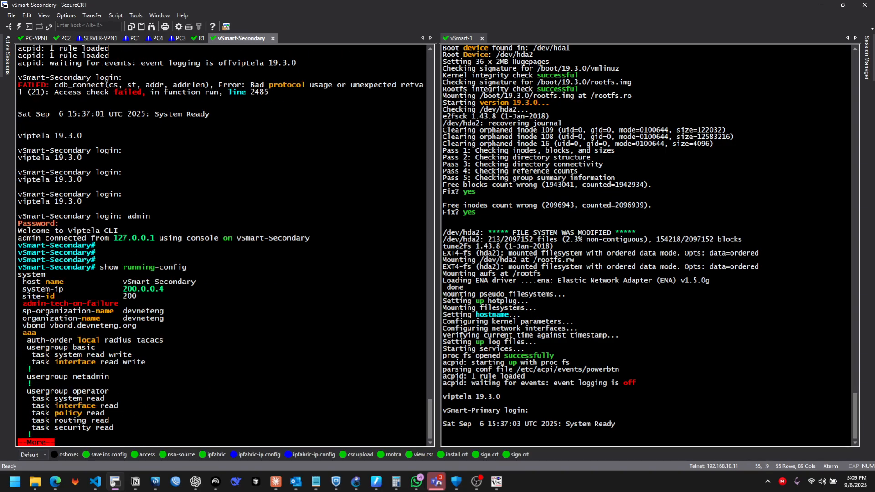
key(space)
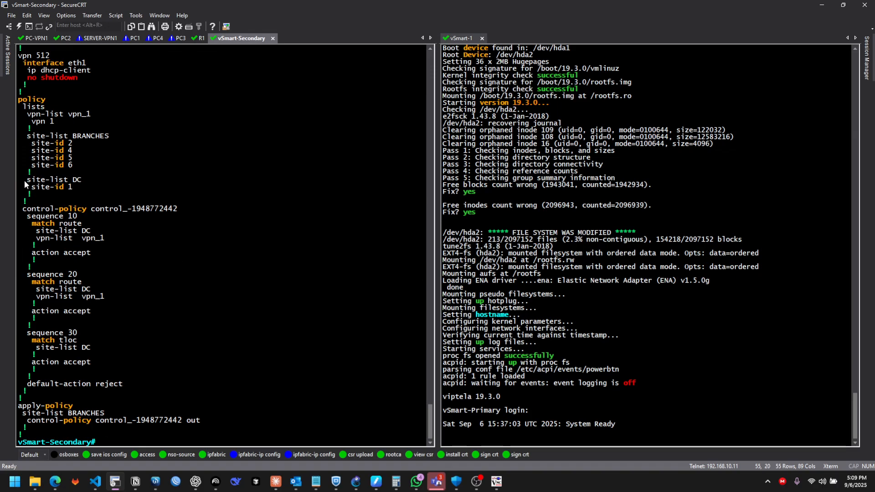
Log in to vSmart-Primary as admin, entering the account password, and retry if the login is refused
click(444, 228)
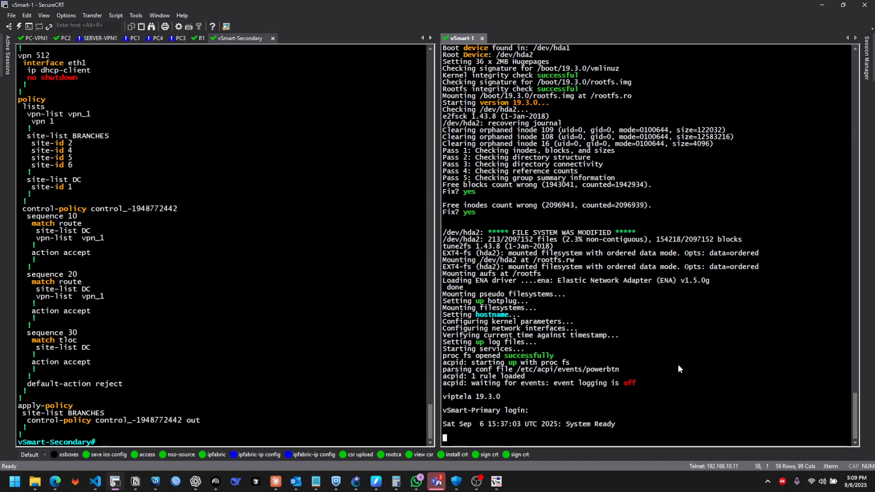
key(Return)
text(admin)
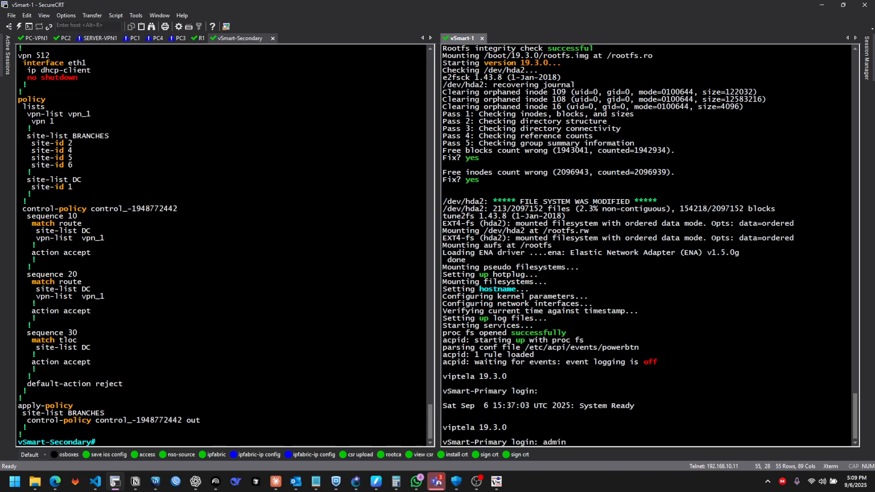
key(Return)
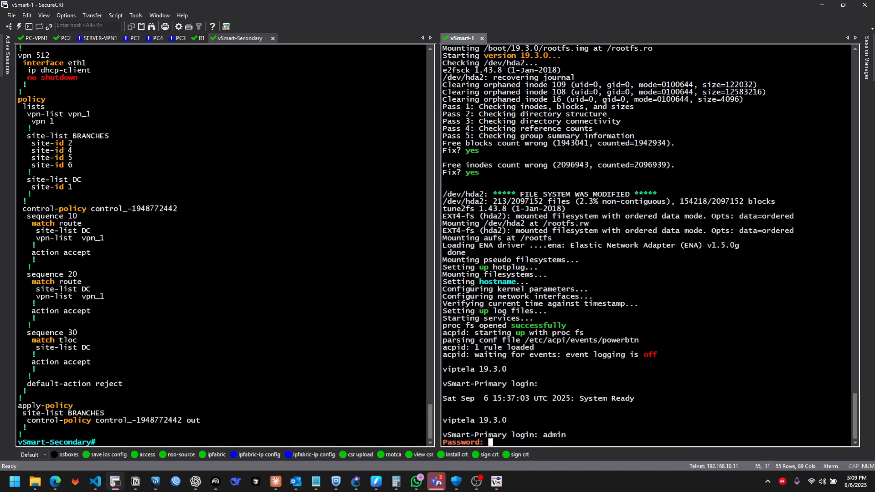
key(Return)
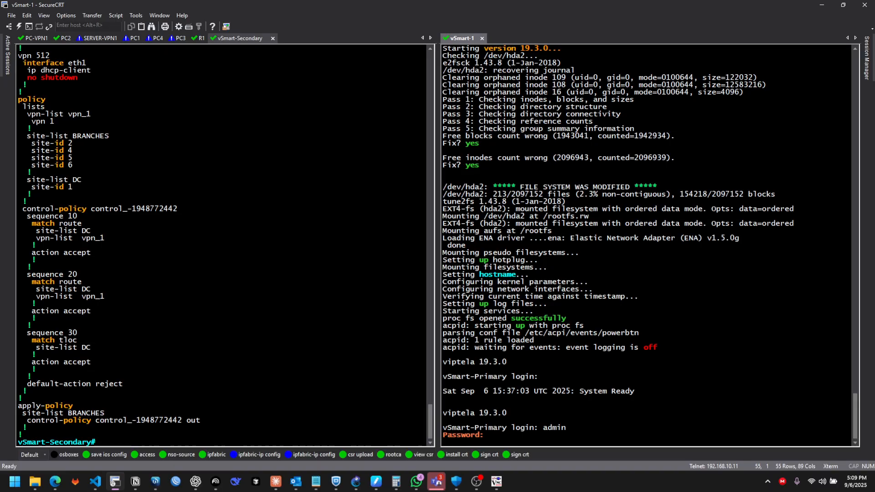
text(admin)
key(Return)
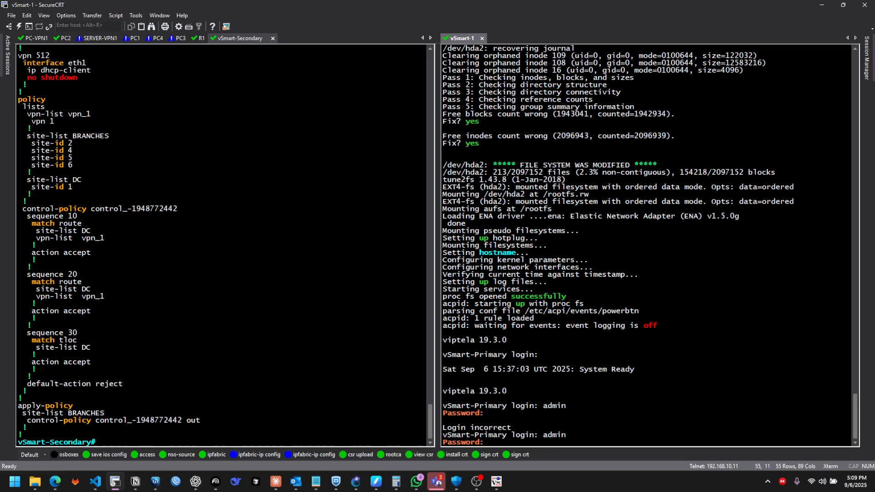
key(Return)
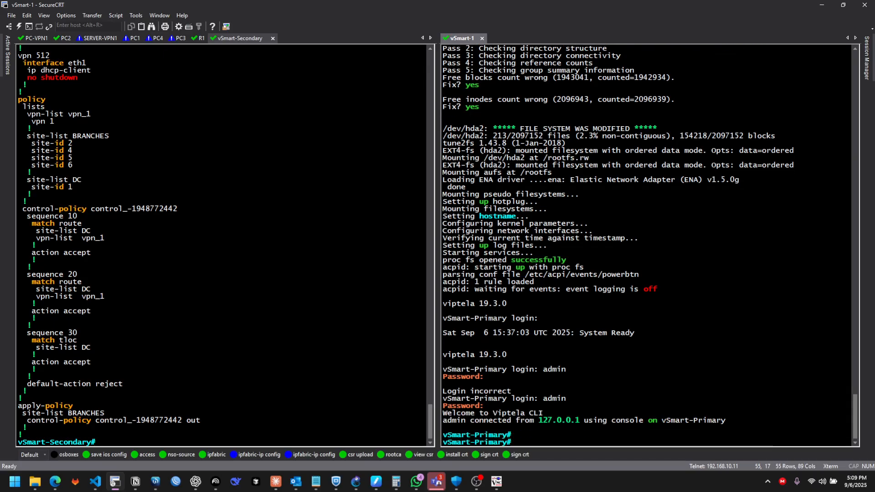
Show the running configuration of vSmart-Primary through to its policy and apply-policy sections
key(Return)
key(Return)
key(Return)
text(show running-config)
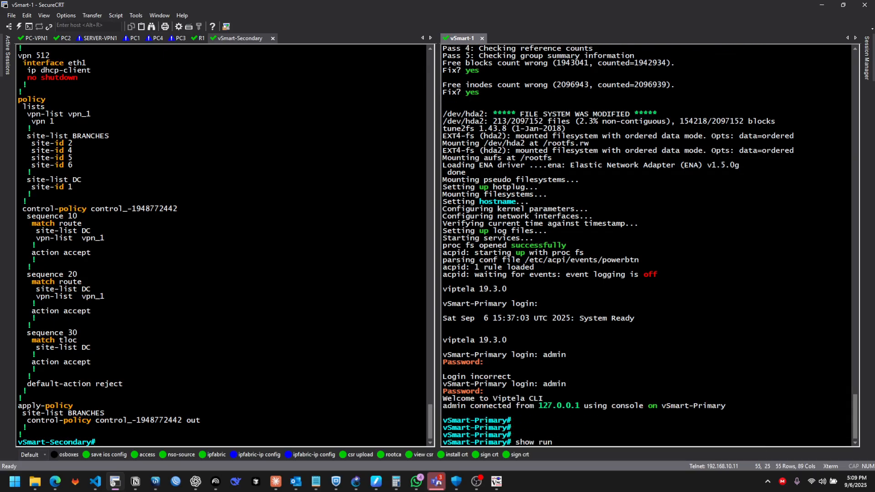
key(Return)
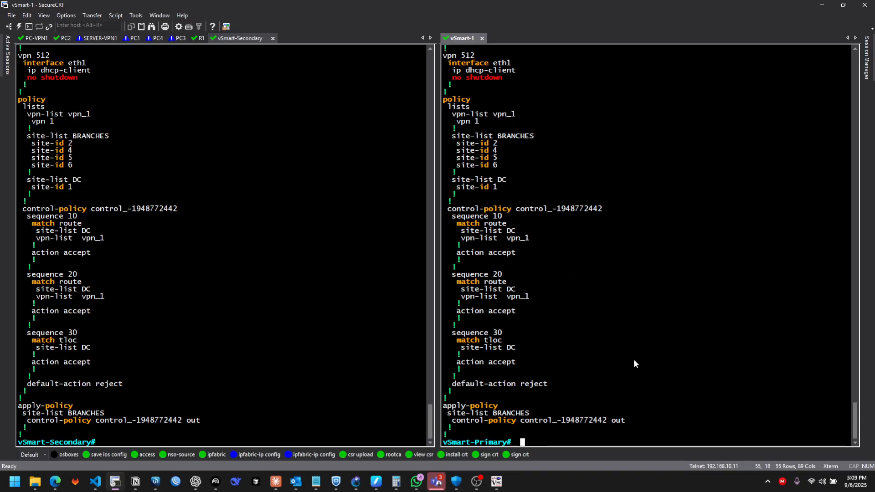
key(Page_Down)
key(Page_Down)
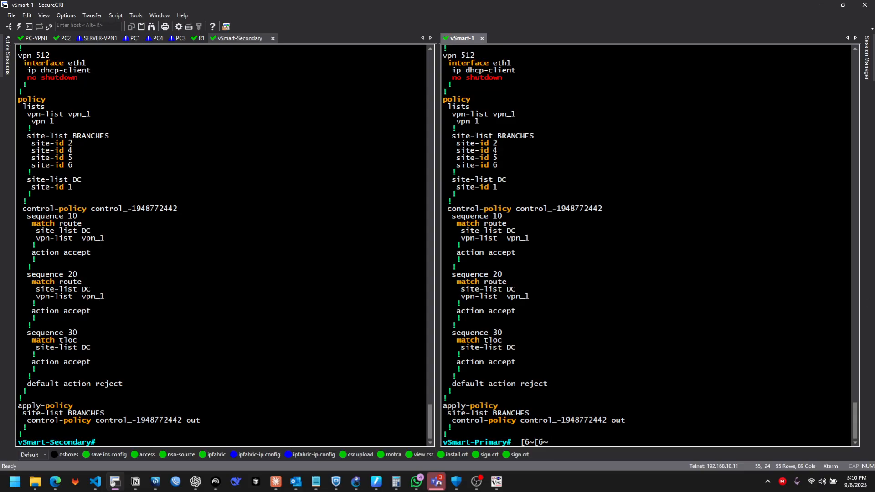
Switch to Cisco vManage in the browser and open vEdge-1-accra from the network monitoring device list
key(alt+Tab)
key(alt+Tab)
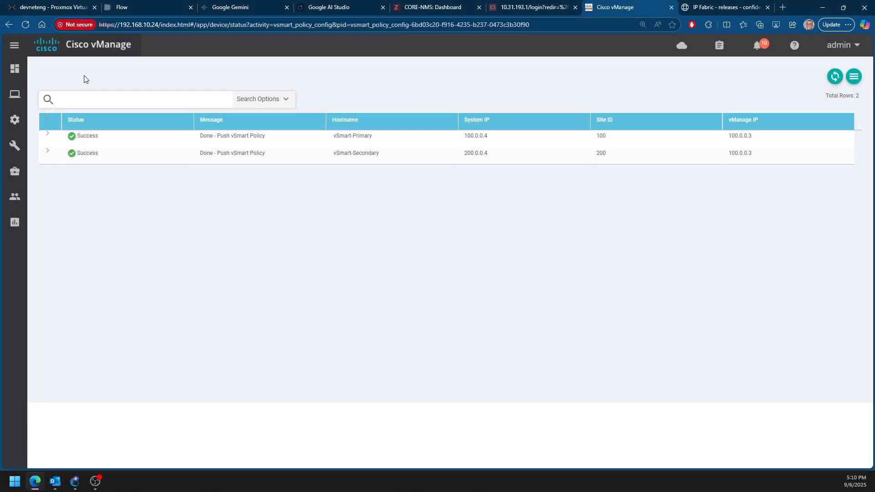
mouse_move(25, 92)
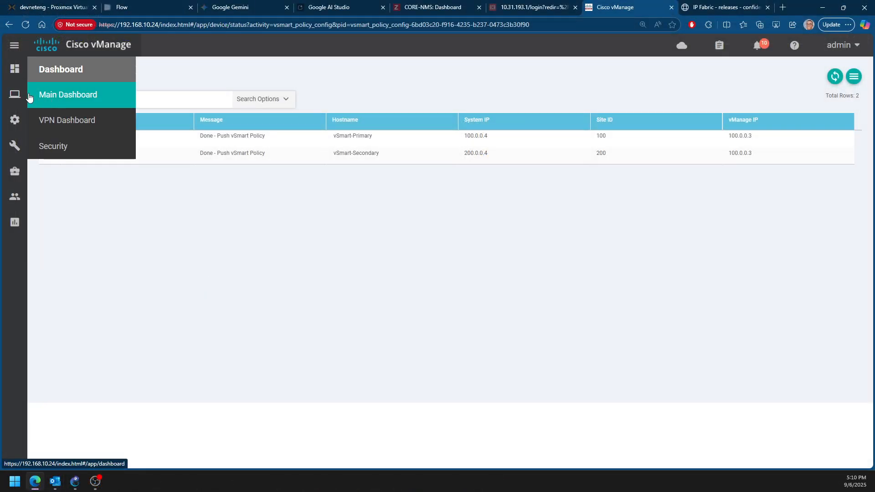
mouse_move(25, 116)
click(53, 146)
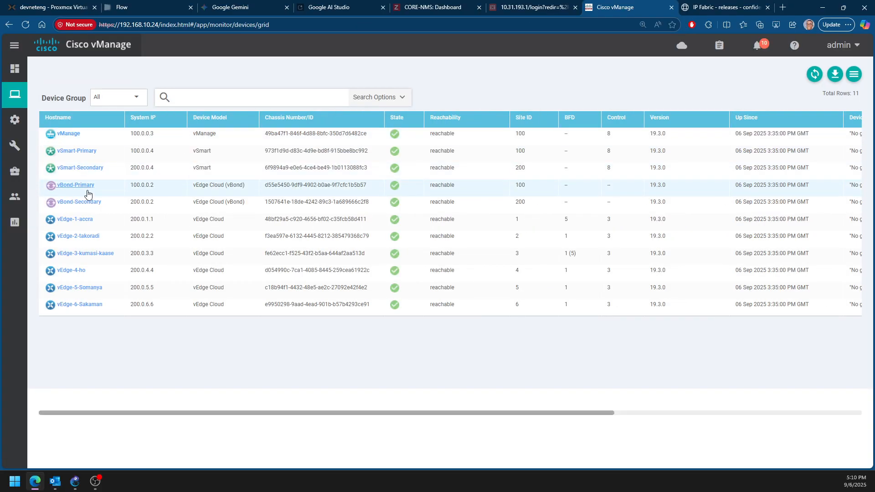
click(81, 225)
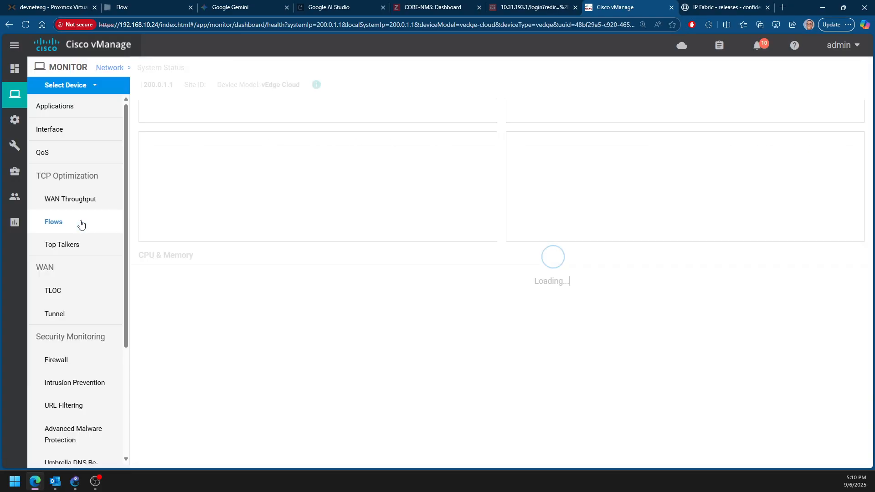
Display the real-time OMP Received Routes of vEdge-1-accra
scroll(82, 246, down, 3)
scroll(75, 274, up, 3)
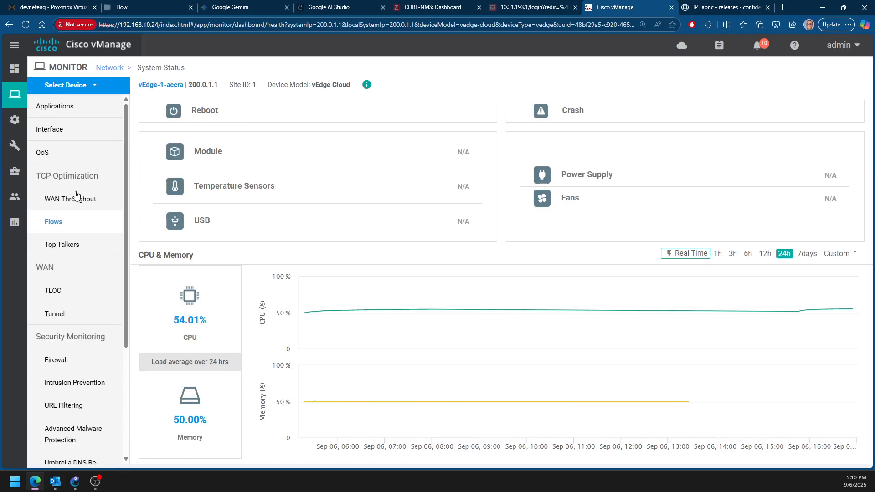
scroll(70, 200, down, 3)
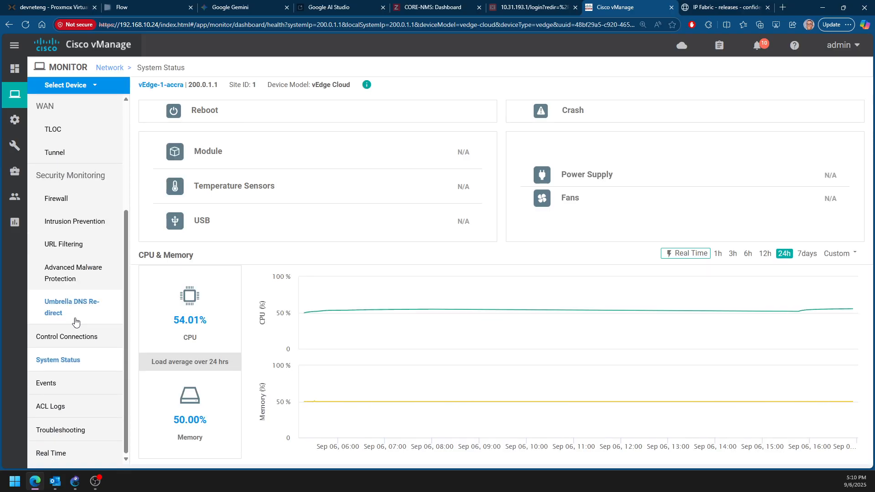
scroll(73, 273, up, 3)
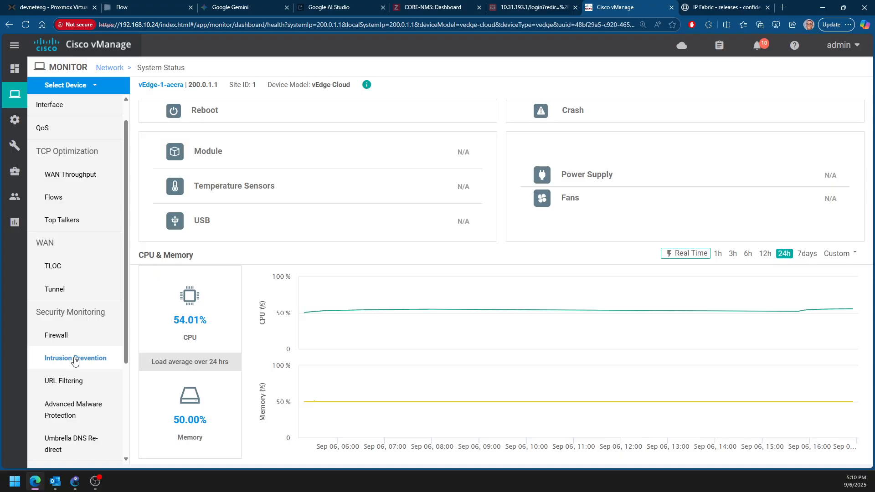
scroll(59, 273, up, 1)
scroll(73, 310, down, 5)
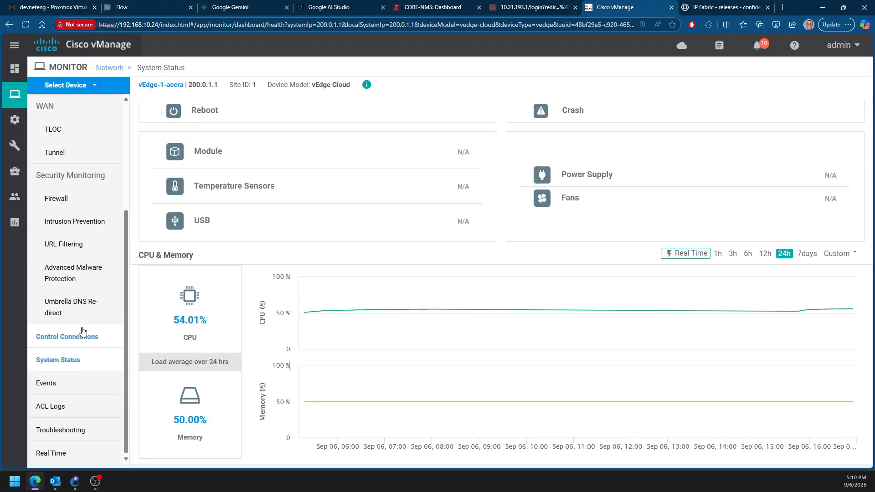
click(68, 453)
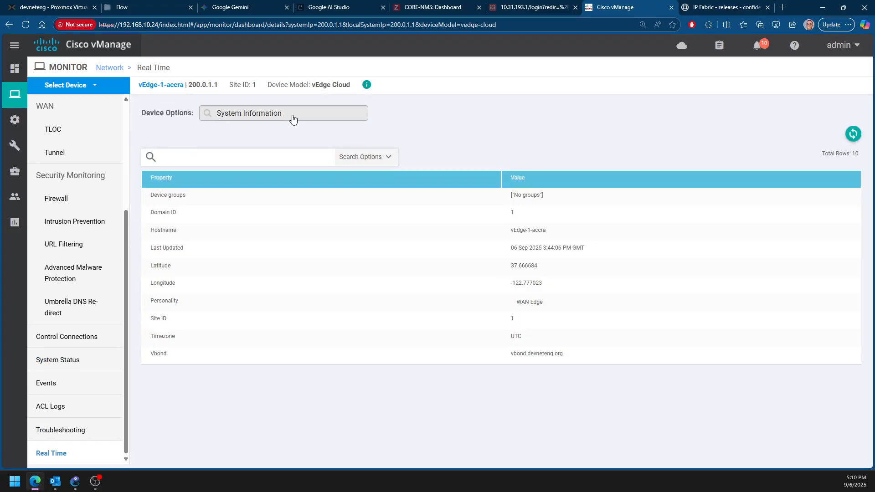
click(293, 115)
text(omp)
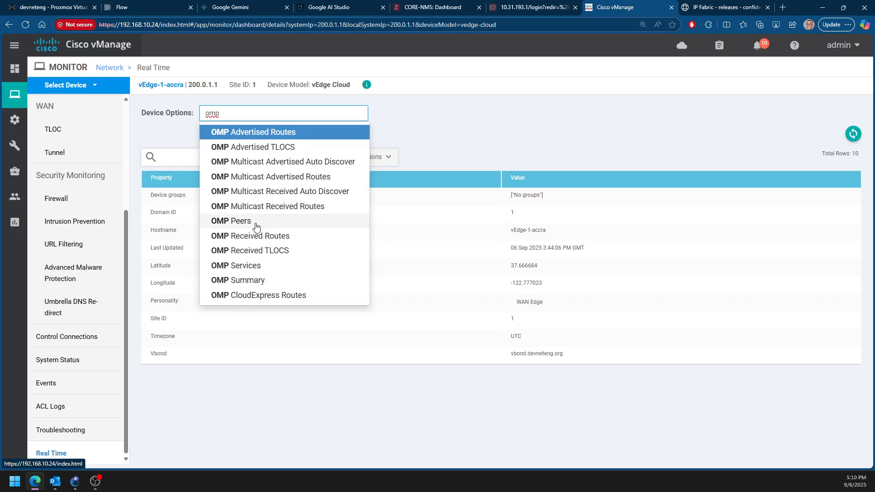
click(264, 236)
click(540, 286)
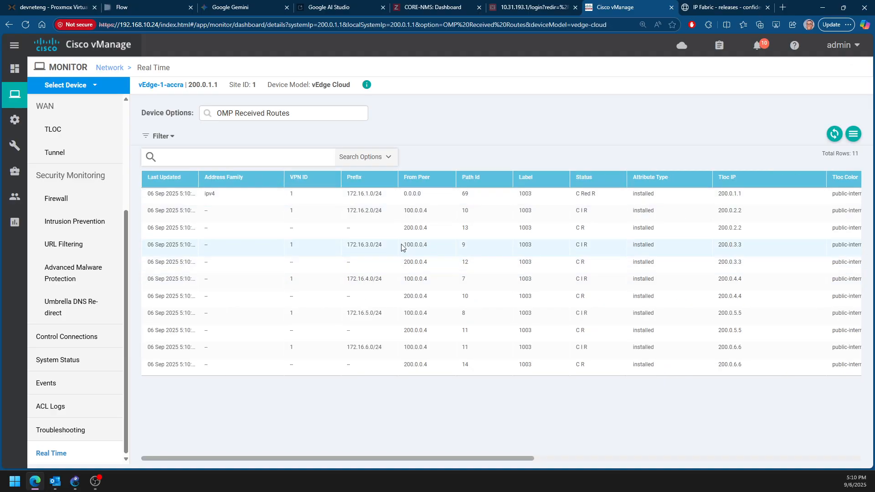
Examine the branch prefixes 172.16.2.0/24 through 172.16.6.0/24 received by vEdge-1-accra and the peers they come from
drag(350, 210, 384, 213)
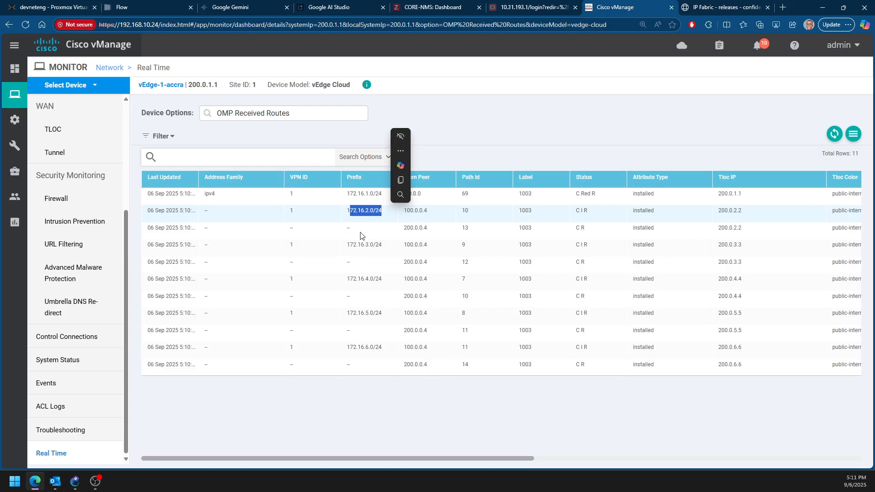
drag(347, 210, 391, 213)
drag(347, 245, 394, 248)
drag(347, 279, 382, 280)
drag(347, 314, 387, 317)
drag(349, 347, 386, 351)
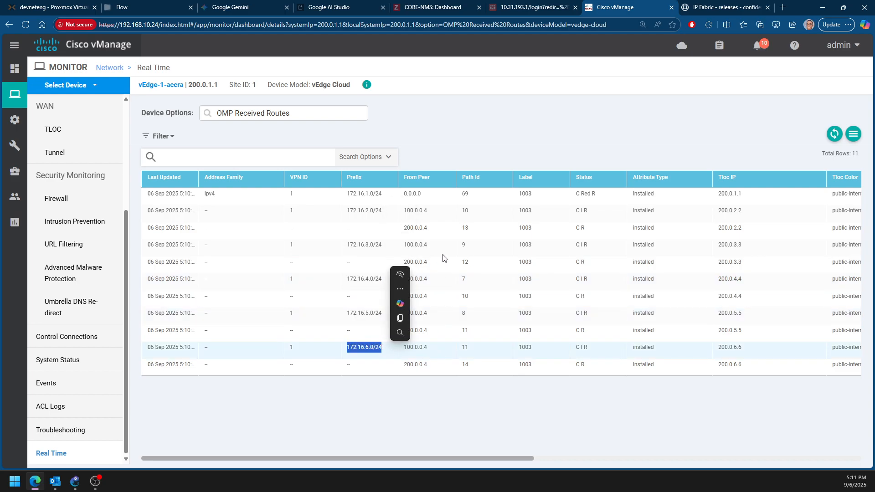
click(427, 211)
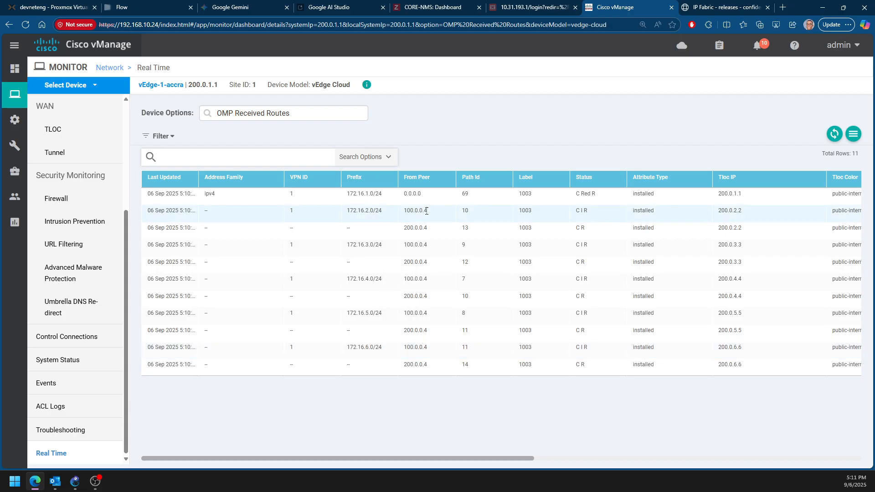
drag(404, 210, 434, 234)
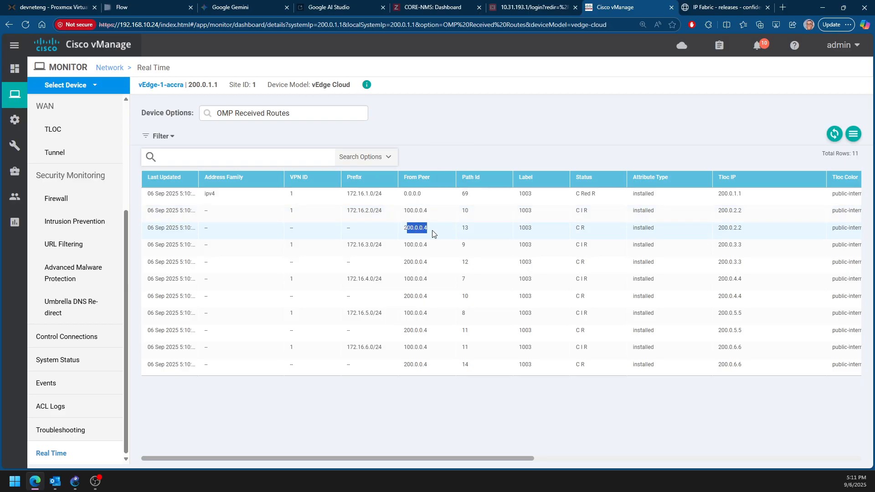
Display the real-time OMP Received Routes of vEdge-2-takoradi and examine its prefixes
click(285, 113)
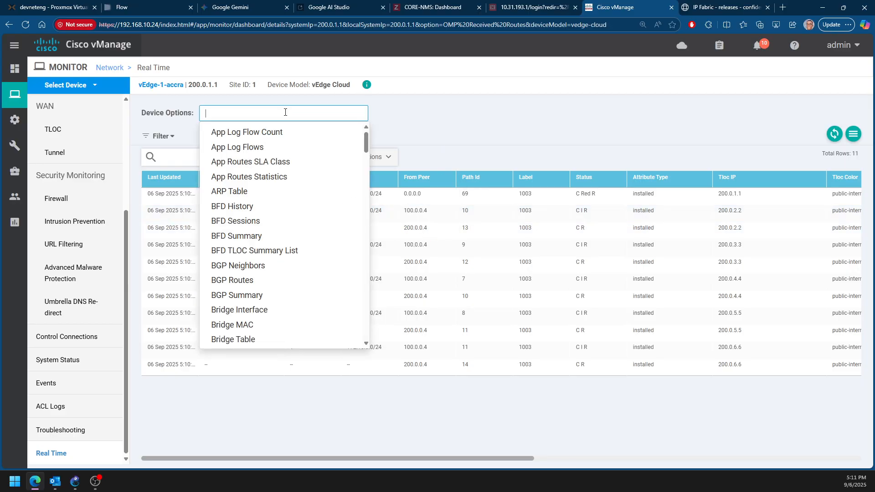
scroll(255, 166, down, 3)
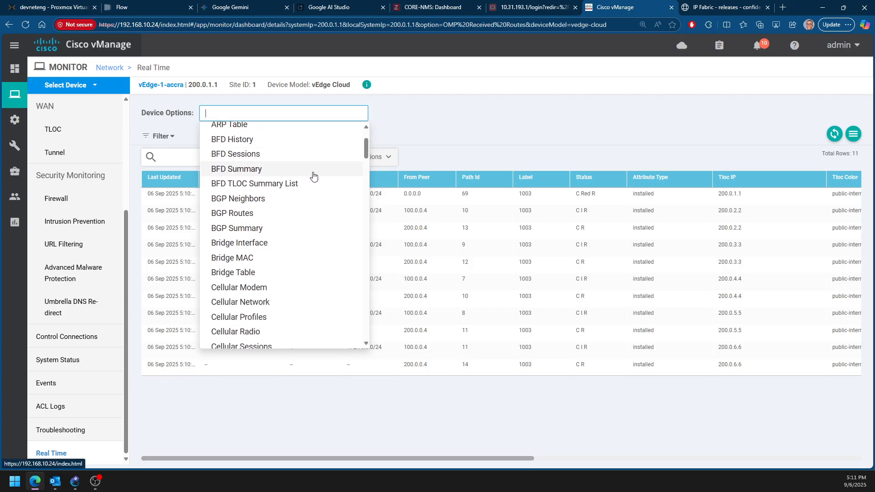
click(86, 81)
scroll(121, 196, down, 2)
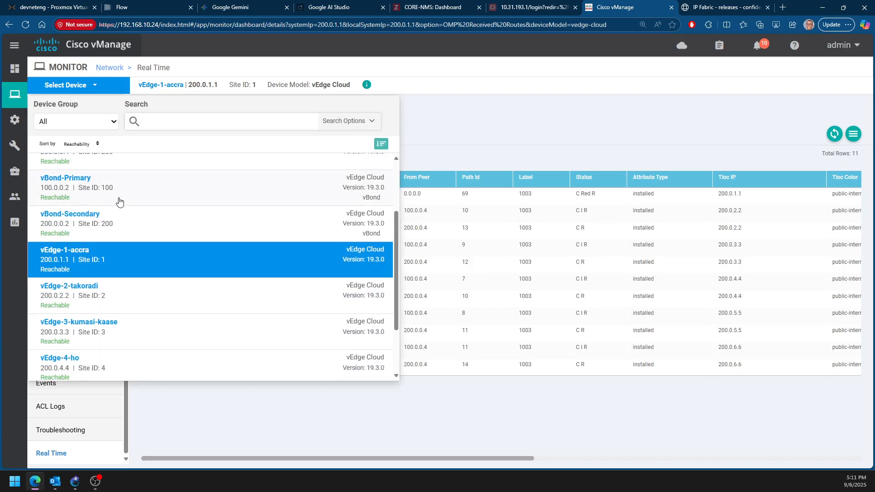
click(98, 291)
click(530, 293)
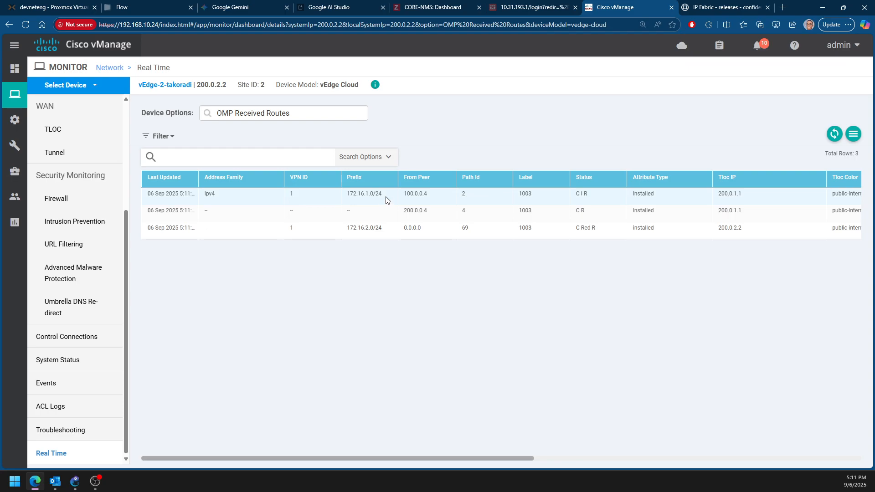
drag(347, 194, 387, 197)
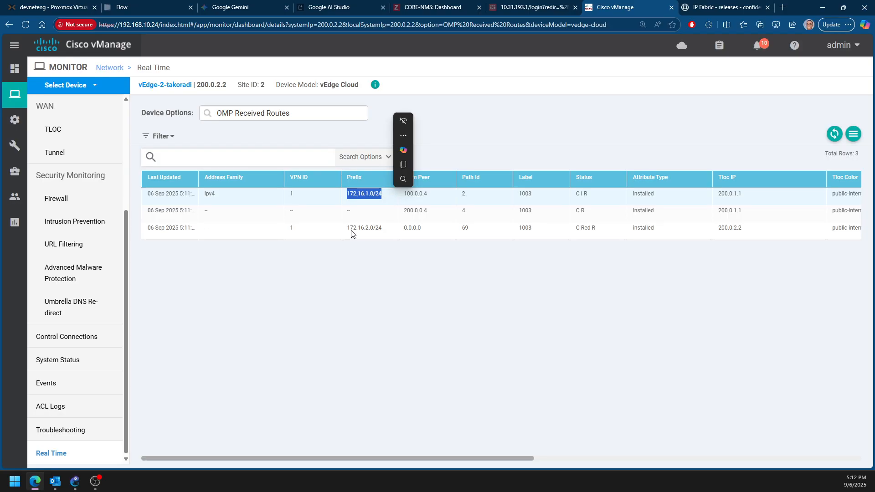
drag(353, 230, 350, 231)
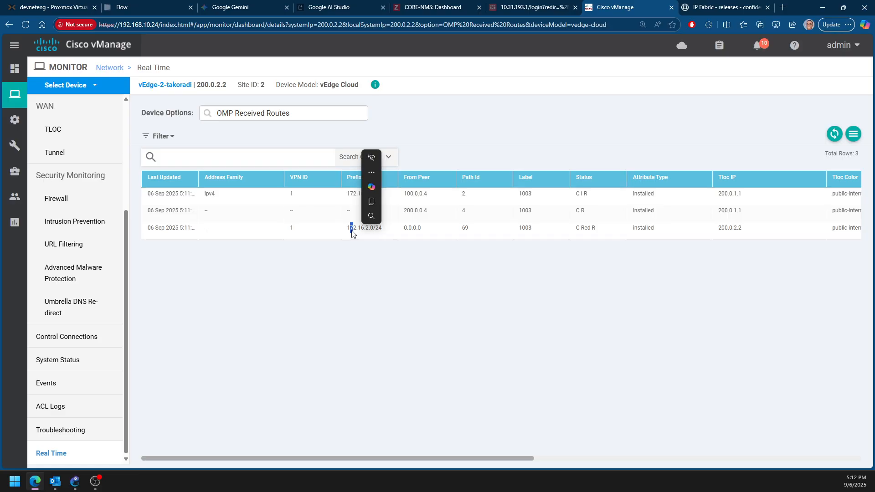
click(356, 309)
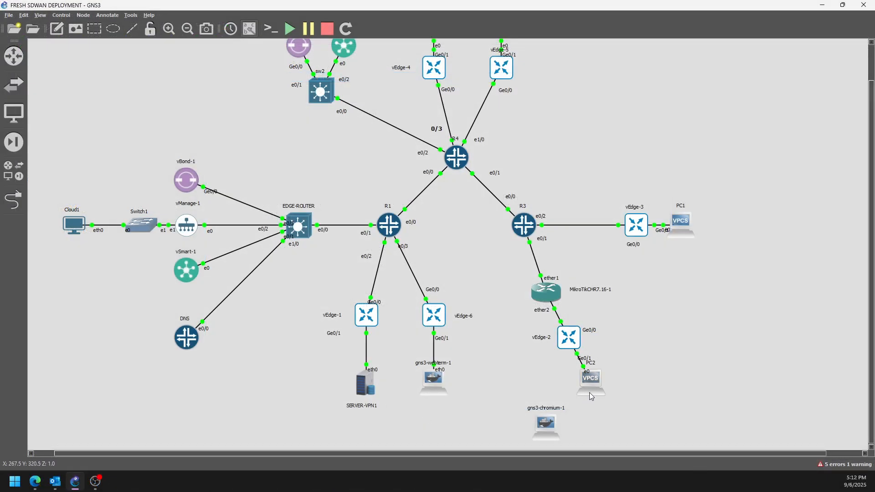
Switch to the webterm's TightVNC session and load the Networkers' Toolkit page at 172.16.1.2 in a new Firefox tab
mouse_move(590, 395)
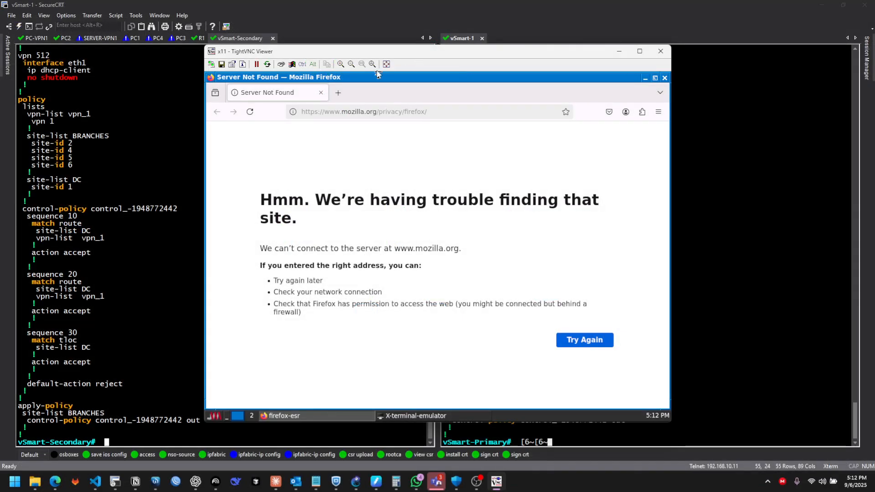
click(338, 92)
click(331, 114)
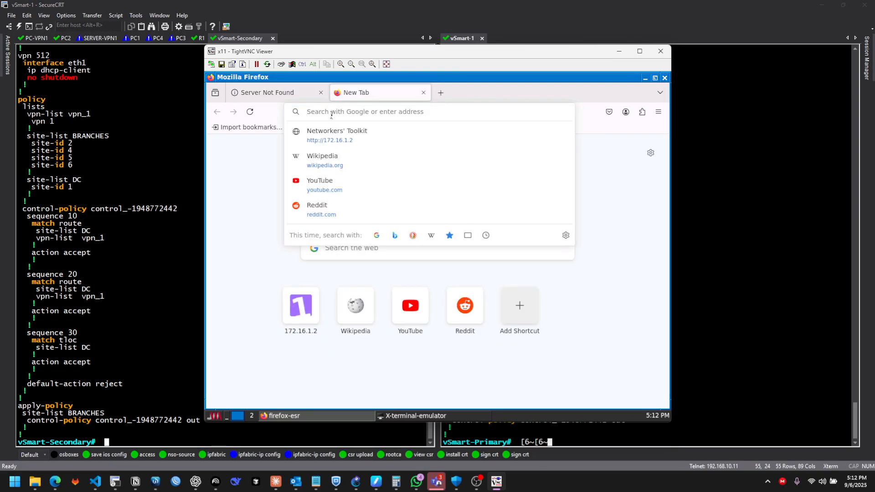
click(335, 144)
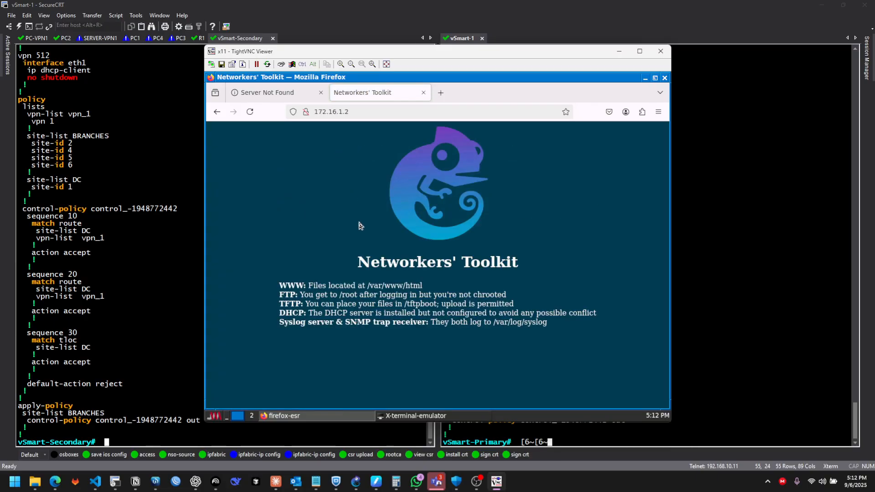
Switch to the webterm's terminal and ping the data-center gateway 172.16.1.1, stopping after a few replies
click(412, 416)
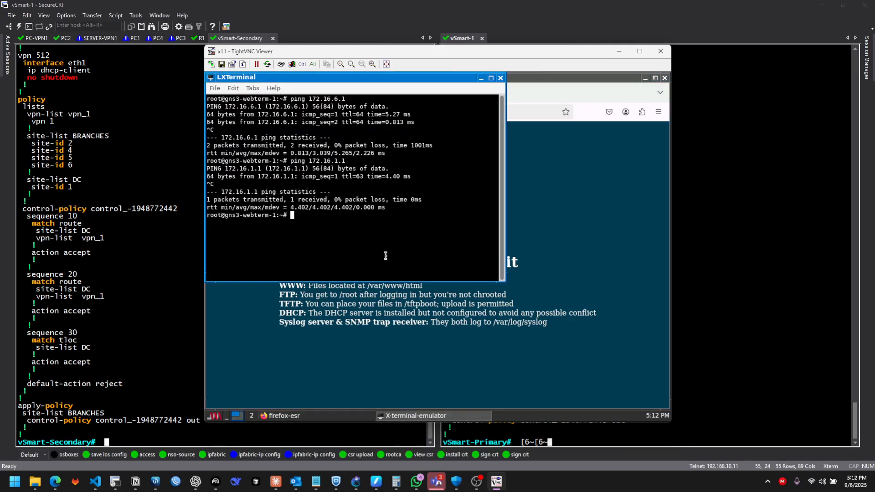
key(Return)
key(Return)
key(Up)
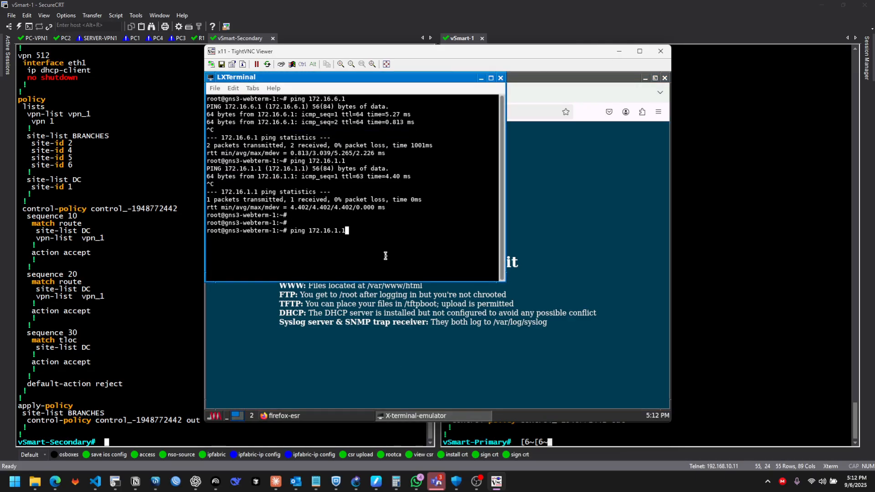
key(Return)
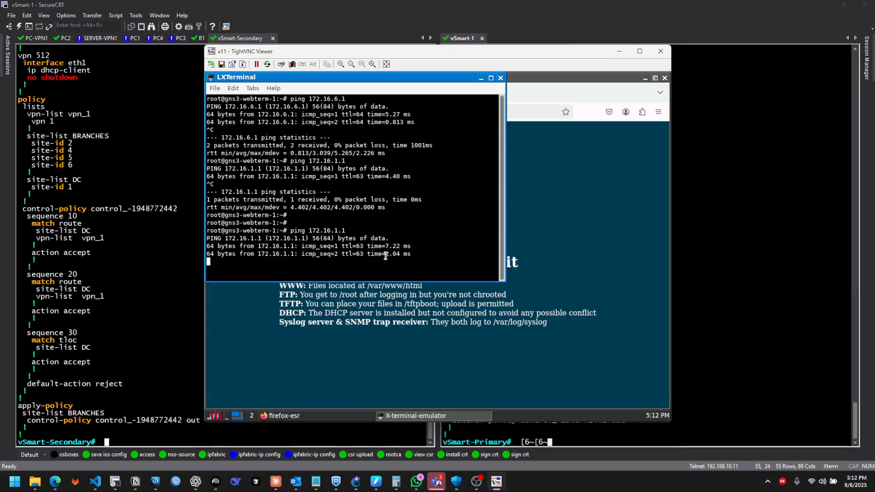
key(ctrl+c)
Ping the server at 172.16.1.2 from the webterm's terminal and stop it after a few replies
key(Up)
key(BackSpace)
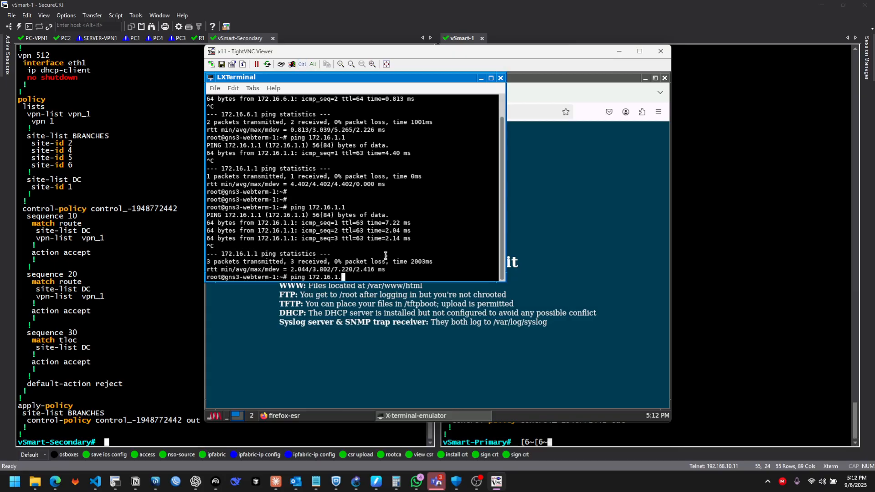
text(2)
key(Return)
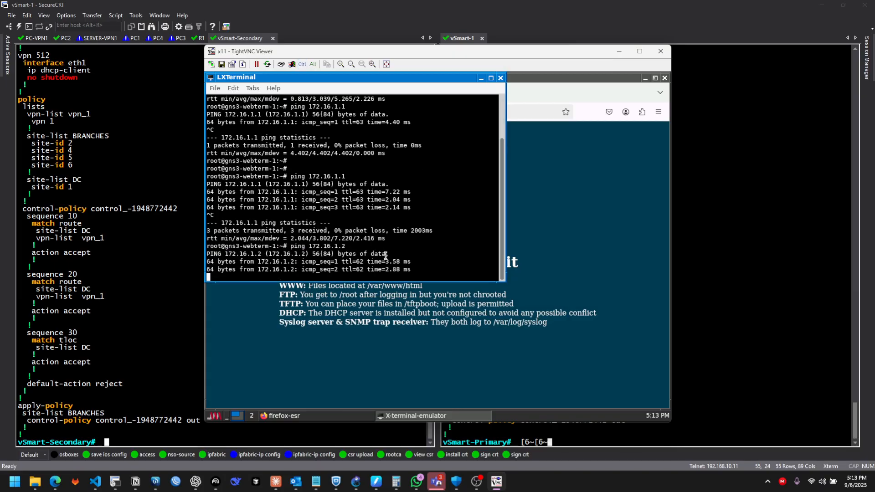
key(ctrl+c)
key(Return)
key(Return)
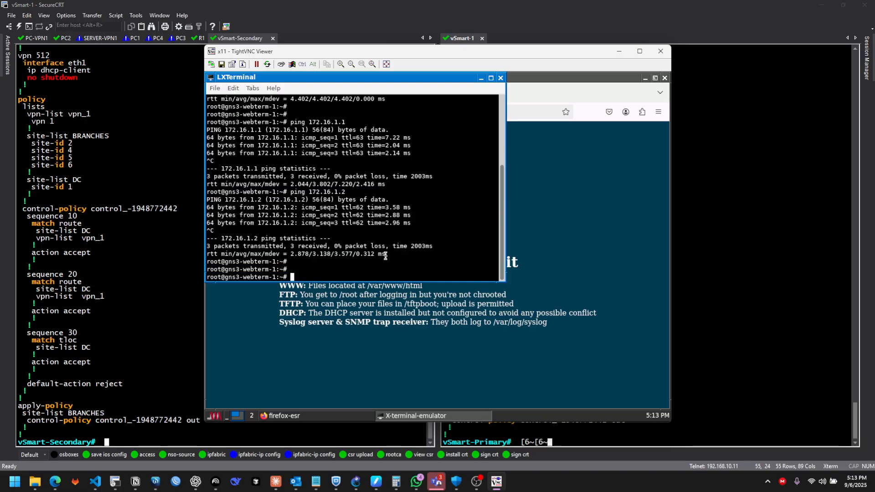
Ping the branch host 172.16.4.2 from the webterm to test branch-to-branch reachability
key(Up)
key(Left)
key(Left)
key(BackSpace)
text(4)
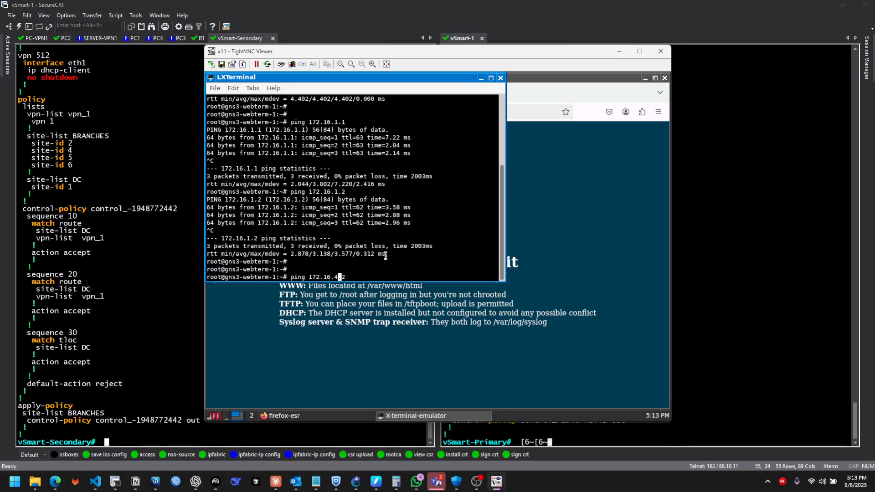
key(Return)
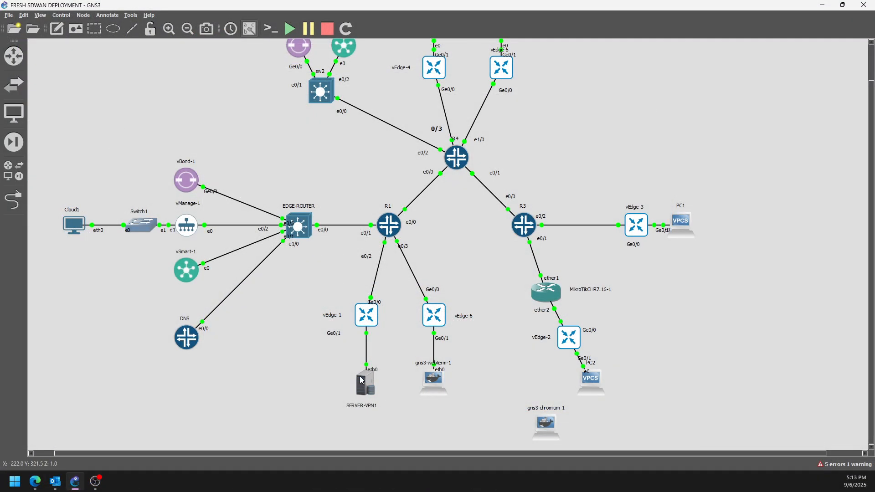
Switch from the GNS3 topology to vManage's OMP Received Routes of vEdge-2-takoradi, and return to the vSmart sessions in SecureCRT
mouse_move(362, 380)
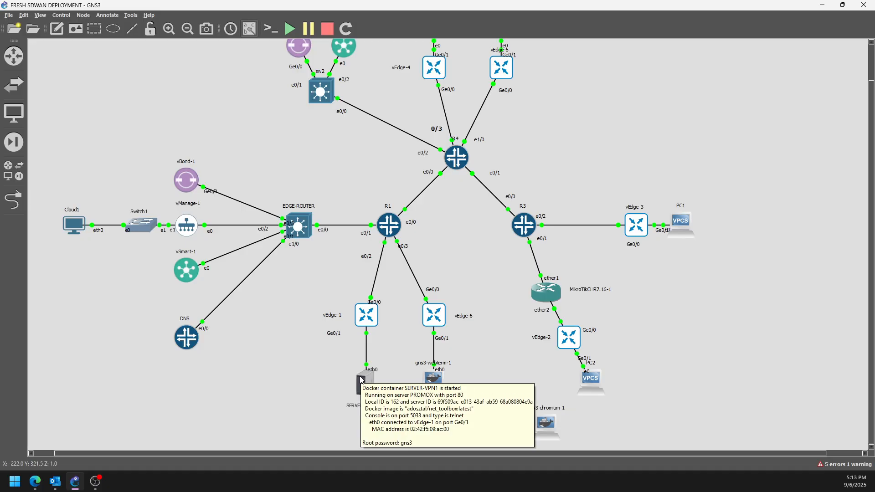
click(35, 481)
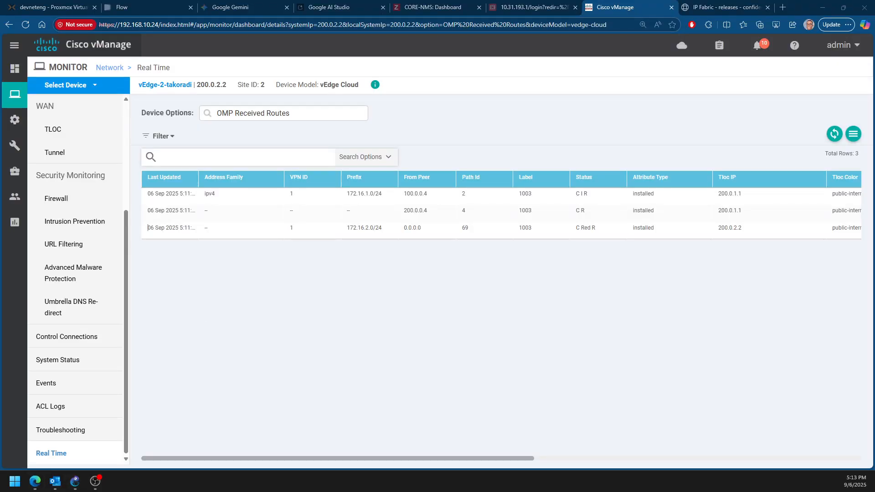
key(Page_Down)
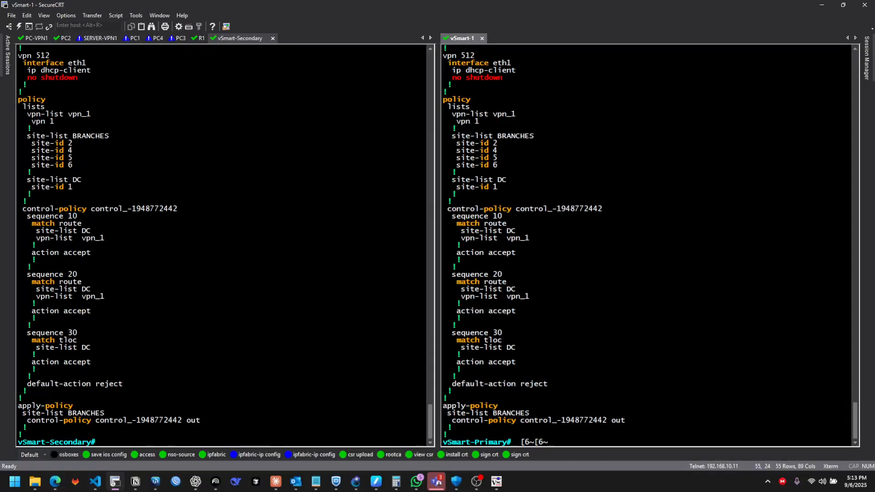